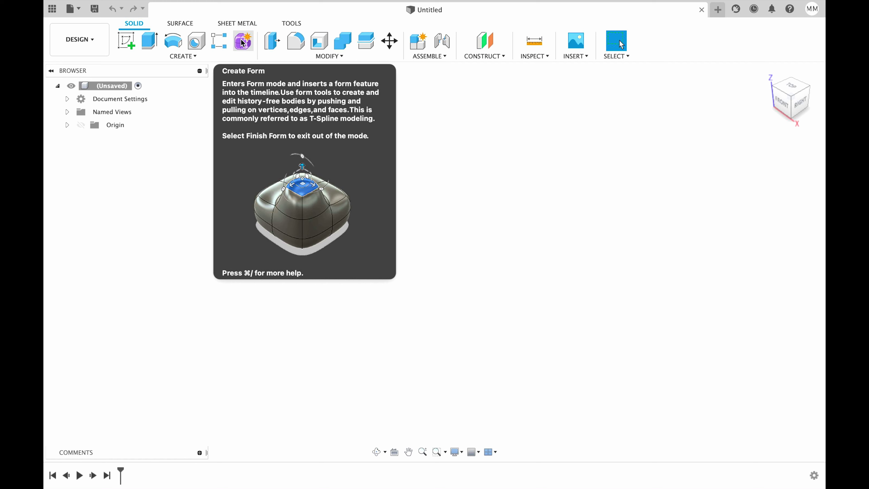
Step: Enter the Form workspace with Create Form to begin T-spline modelling
{"action": "left_click", "coordinate": [241, 42]}
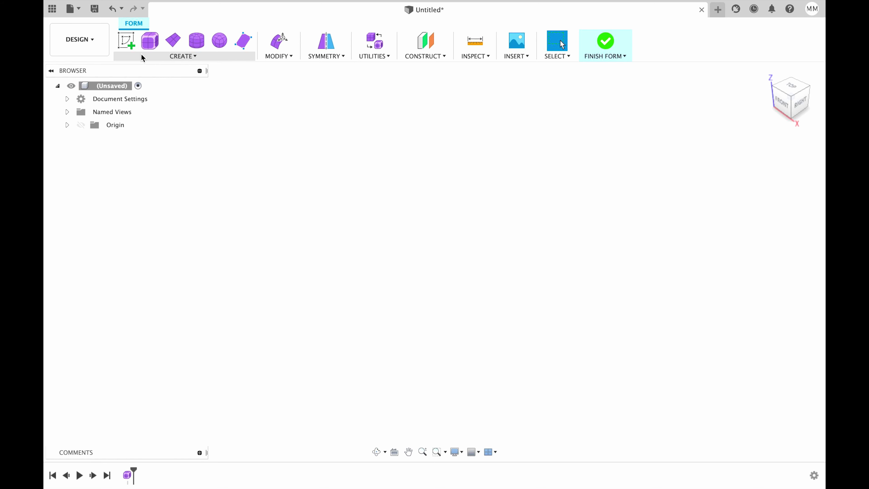
Step: On the XY ground plane, sketch an 80 mm diameter circle centred on the origin
{"action": "left_click", "coordinate": [130, 48]}
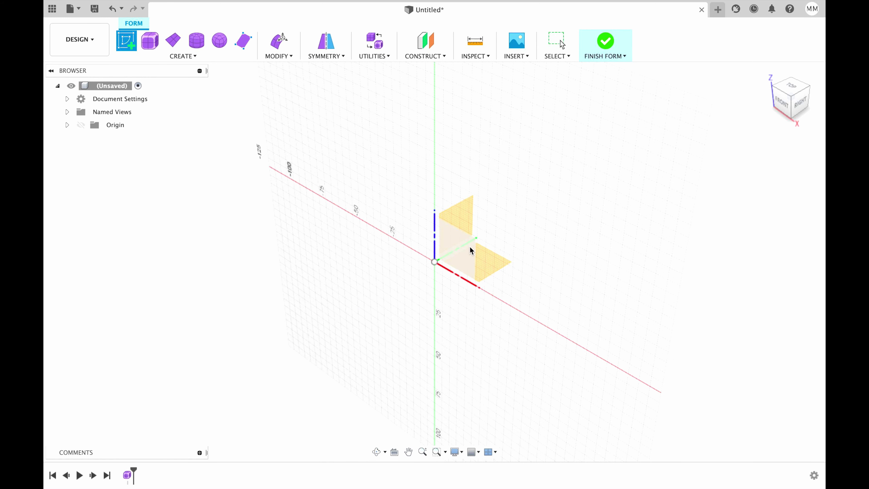
{"action": "left_click", "coordinate": [497, 263]}
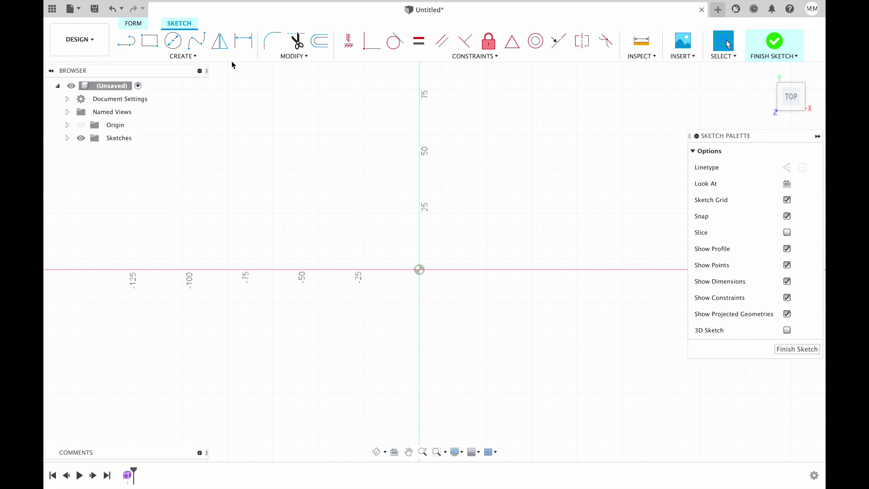
{"action": "left_click", "coordinate": [173, 44]}
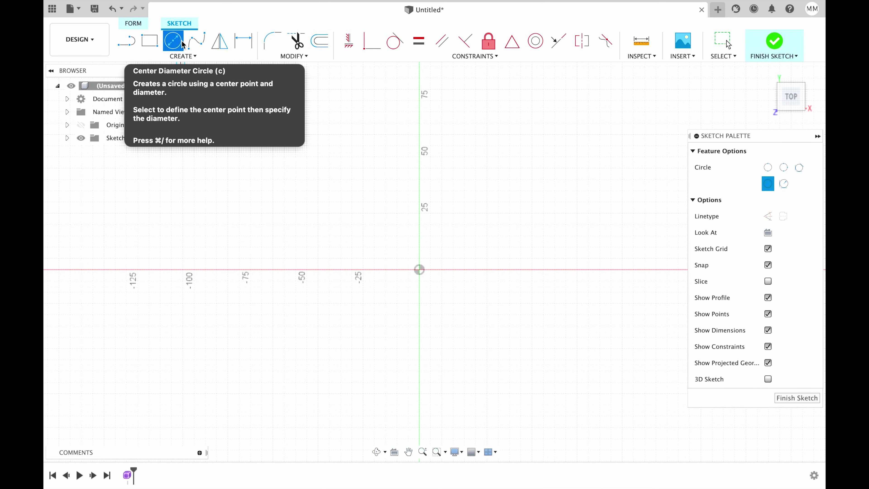
{"action": "left_click", "coordinate": [419, 269]}
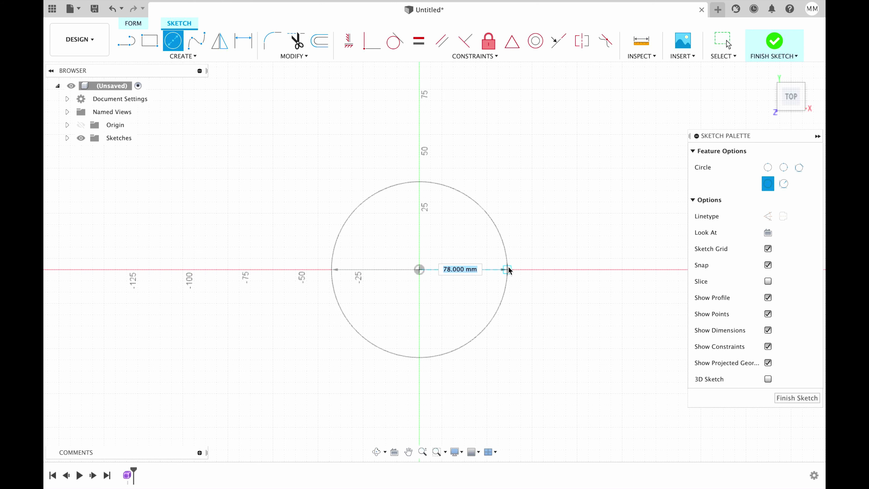
{"action": "type", "text": "80"}
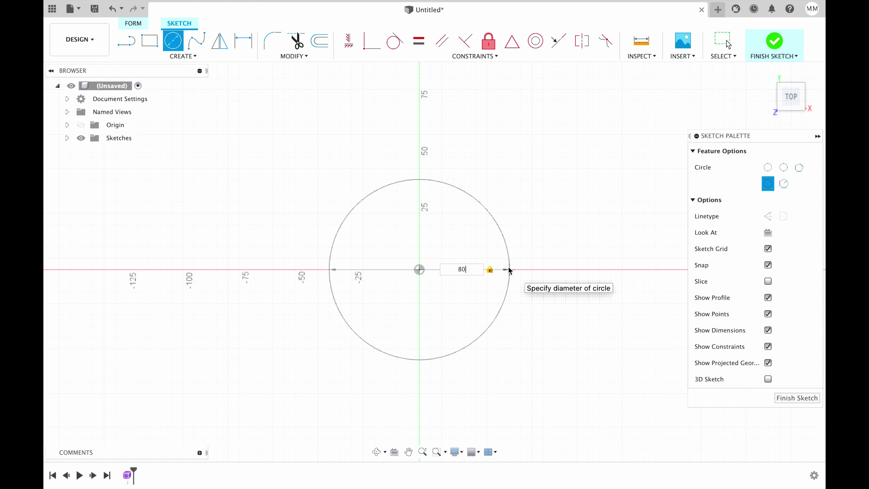
{"action": "key", "text": "Return"}
{"action": "key", "text": "Escape"}
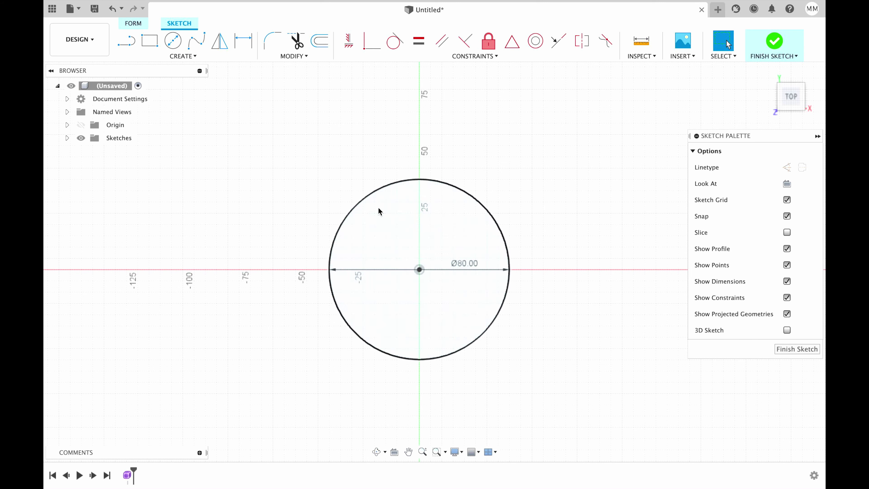
Step: Draw a wavy fit-point spline from the circle's top-left edge outward and back onto it
{"action": "left_click", "coordinate": [196, 47]}
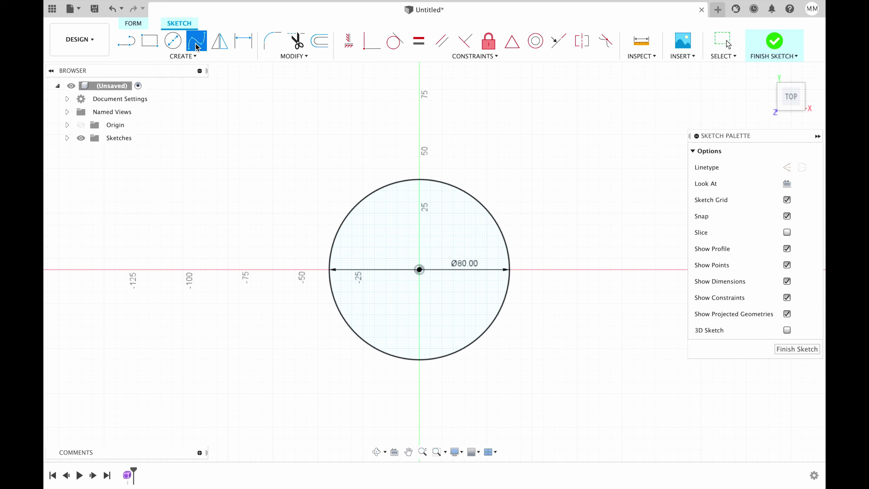
{"action": "left_click", "coordinate": [359, 201]}
{"action": "left_click", "coordinate": [382, 202]}
{"action": "left_click", "coordinate": [385, 170]}
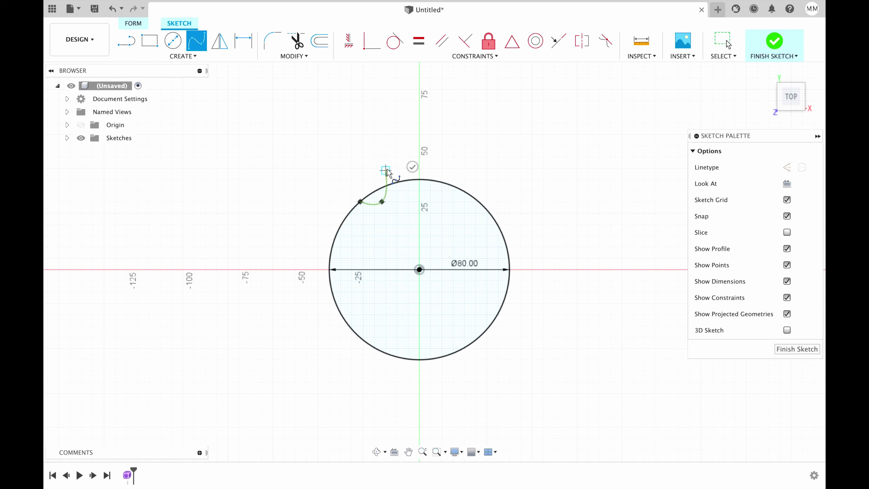
{"action": "left_click", "coordinate": [409, 179]}
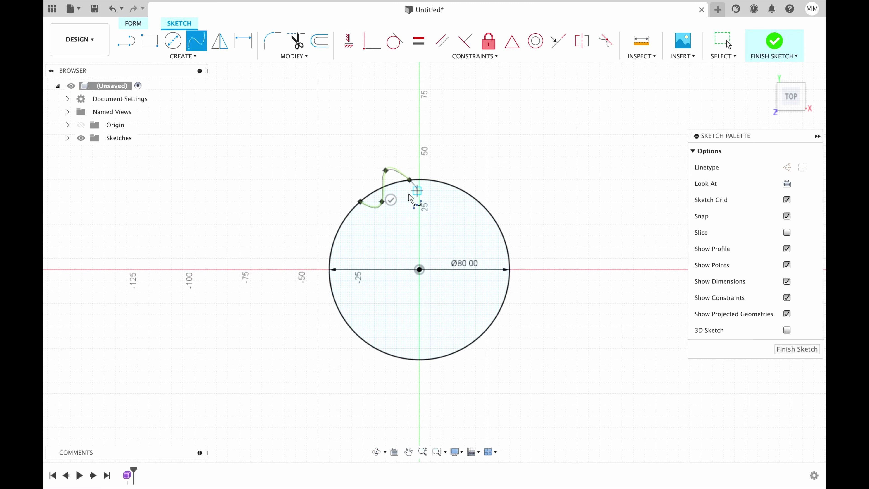
{"action": "left_click", "coordinate": [392, 199]}
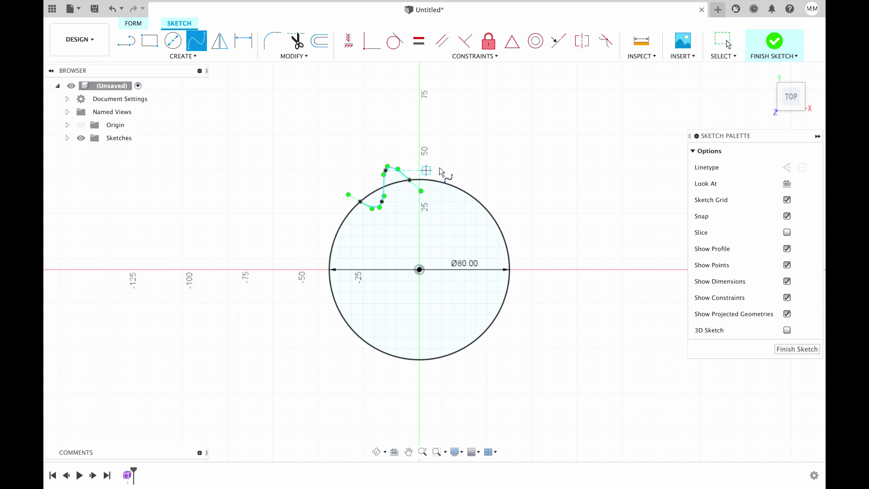
{"action": "key", "text": "Escape"}
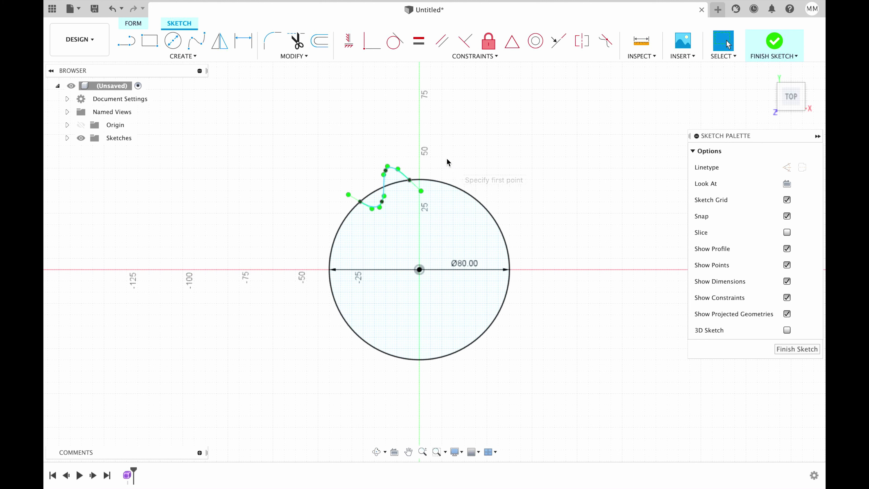
{"action": "left_click", "coordinate": [189, 58]}
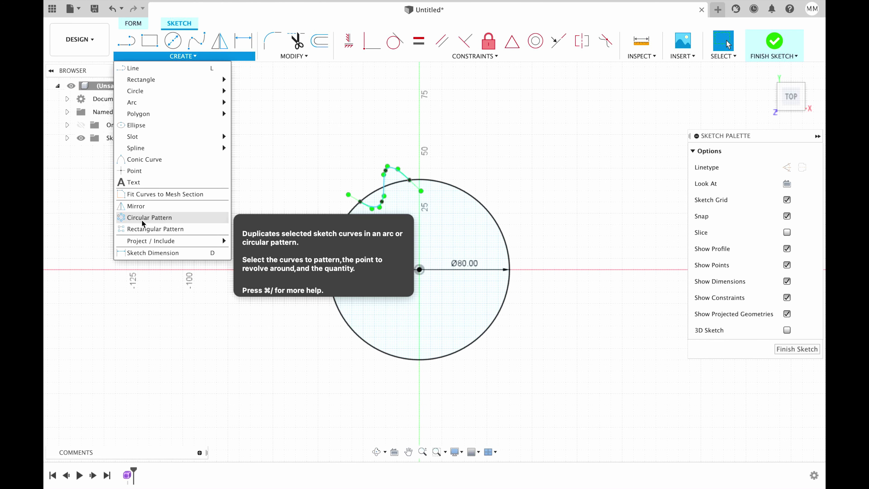
Step: Circular-pattern the spline around the circle's centre with a quantity of 8
{"action": "left_click", "coordinate": [173, 220]}
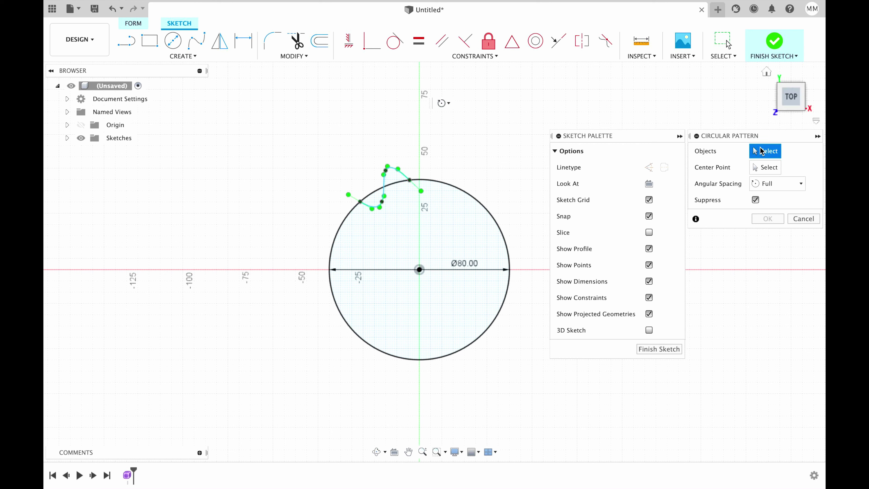
{"action": "left_click", "coordinate": [384, 185]}
{"action": "left_click", "coordinate": [385, 185]}
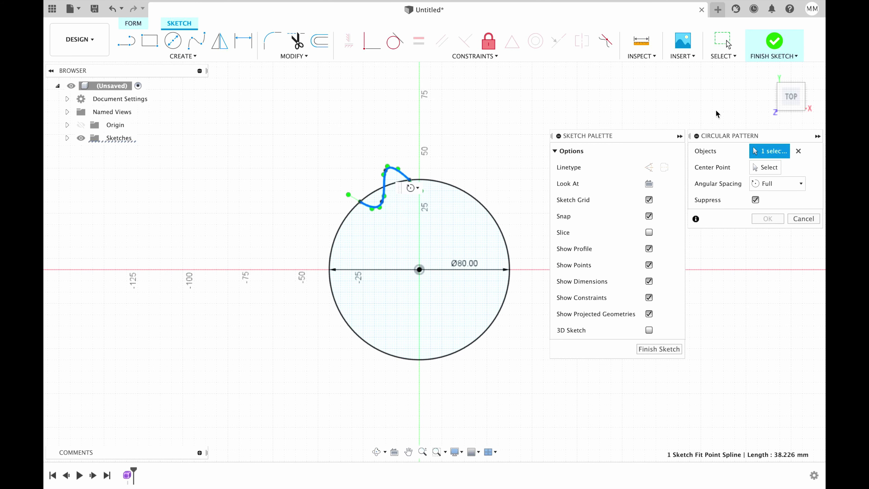
{"action": "left_click", "coordinate": [765, 167]}
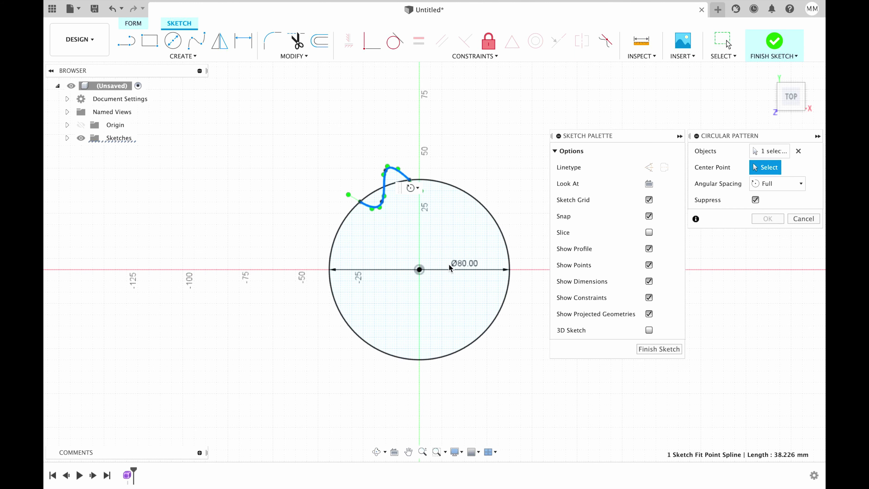
{"action": "left_click", "coordinate": [419, 270]}
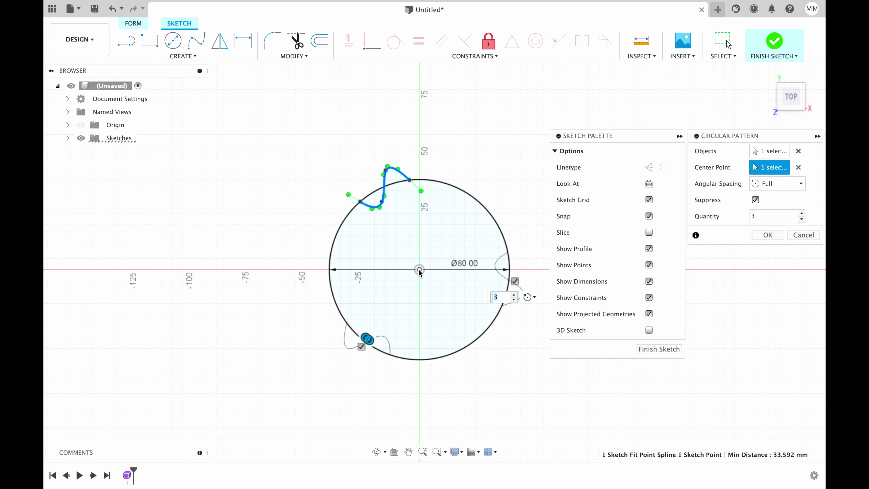
{"action": "left_click", "coordinate": [803, 214]}
{"action": "left_click", "coordinate": [802, 214]}
{"action": "left_click", "coordinate": [803, 214]}
{"action": "left_click", "coordinate": [803, 214]}
{"action": "left_click", "coordinate": [802, 215]}
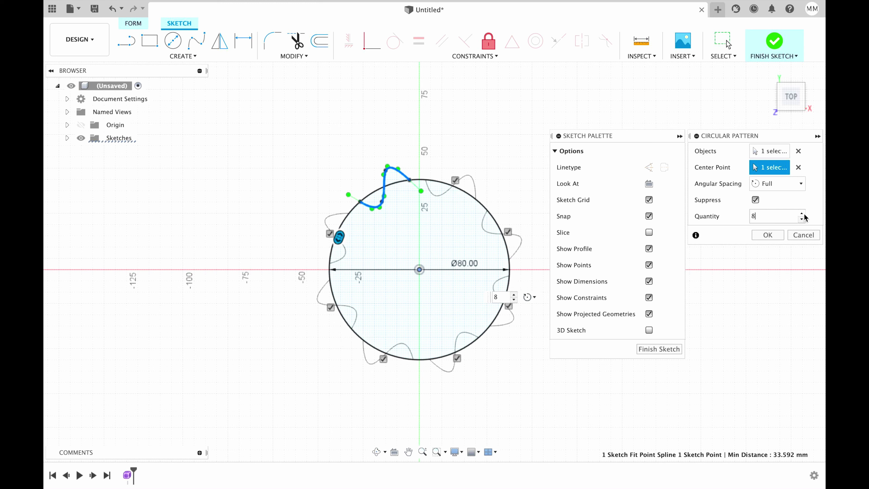
{"action": "left_click", "coordinate": [803, 214]}
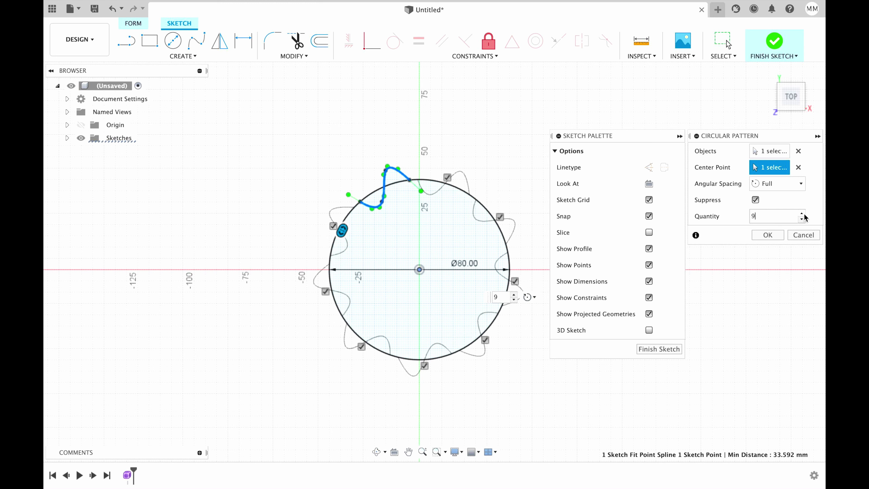
{"action": "left_click", "coordinate": [802, 219]}
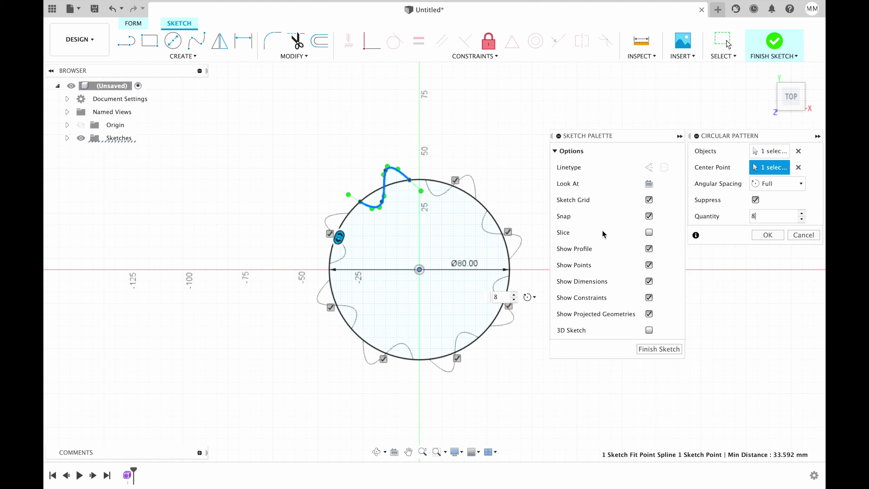
{"action": "left_click", "coordinate": [772, 238]}
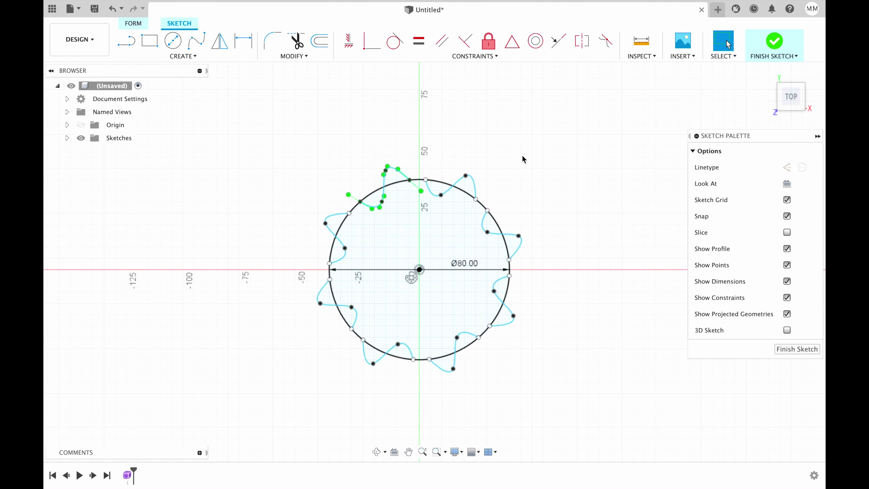
Step: Trim the first circle arcs between spline crossings, undoing the wrong trims
{"action": "key", "text": "t"}
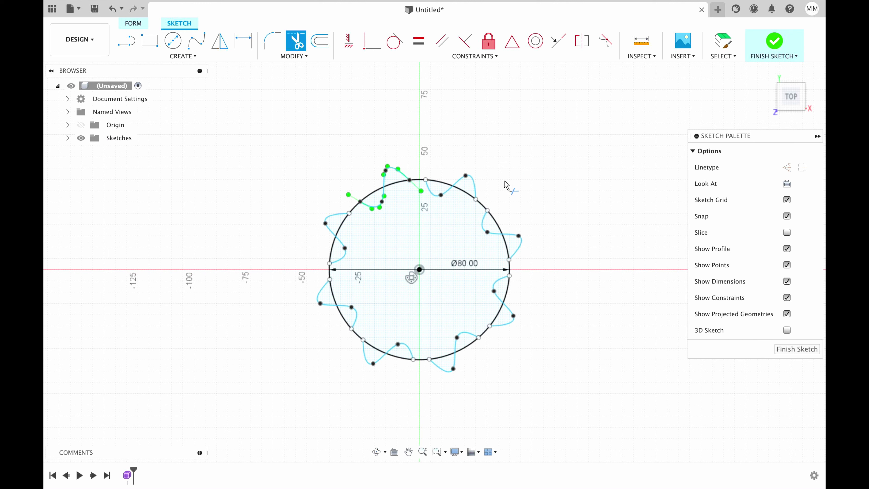
{"action": "left_click", "coordinate": [394, 187]}
{"action": "left_click", "coordinate": [339, 228]}
{"action": "left_click", "coordinate": [333, 293]}
{"action": "left_click", "coordinate": [374, 347]}
{"action": "left_click", "coordinate": [446, 354]}
{"action": "left_click", "coordinate": [500, 310]}
{"action": "left_click", "coordinate": [506, 249]}
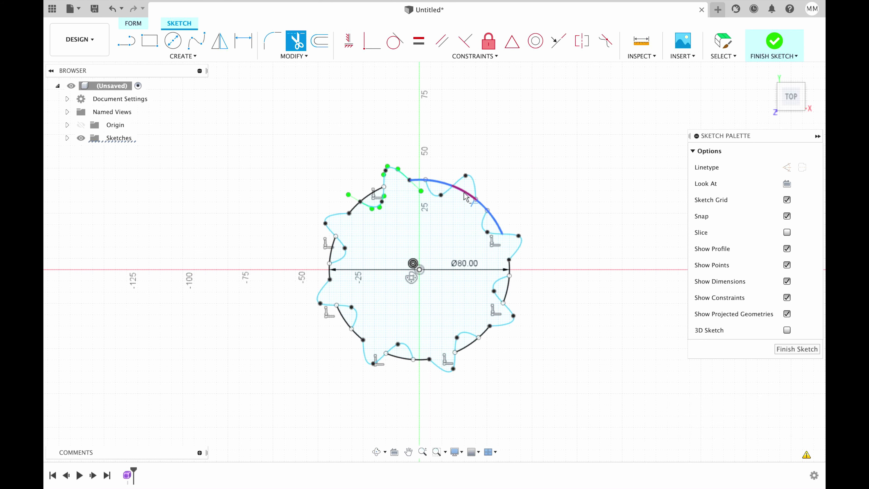
{"action": "left_click", "coordinate": [440, 181]}
{"action": "key", "text": "super+z"}
Step: Trim the remaining circle arcs to leave a closed wavy star outline and finish the sketch
{"action": "left_click", "coordinate": [330, 255]}
{"action": "left_click", "coordinate": [344, 316]}
{"action": "left_click", "coordinate": [399, 356]}
{"action": "left_click", "coordinate": [467, 345]}
{"action": "left_click", "coordinate": [510, 294]}
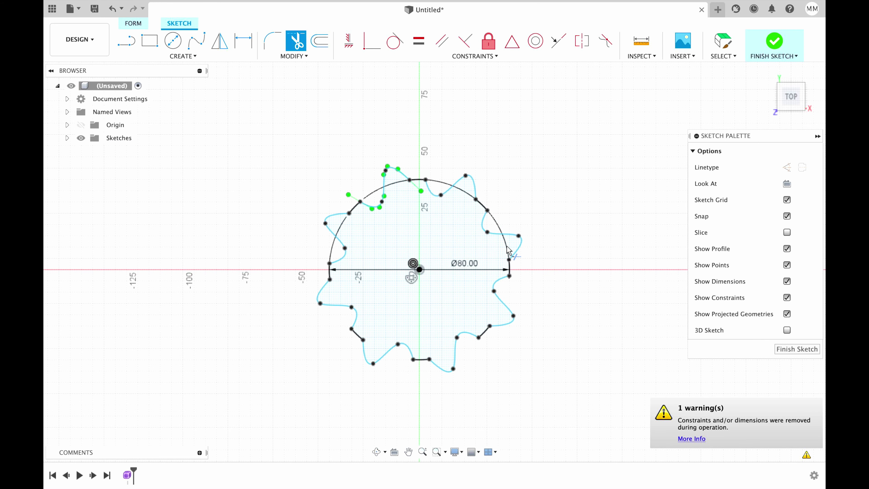
{"action": "left_click", "coordinate": [357, 209]}
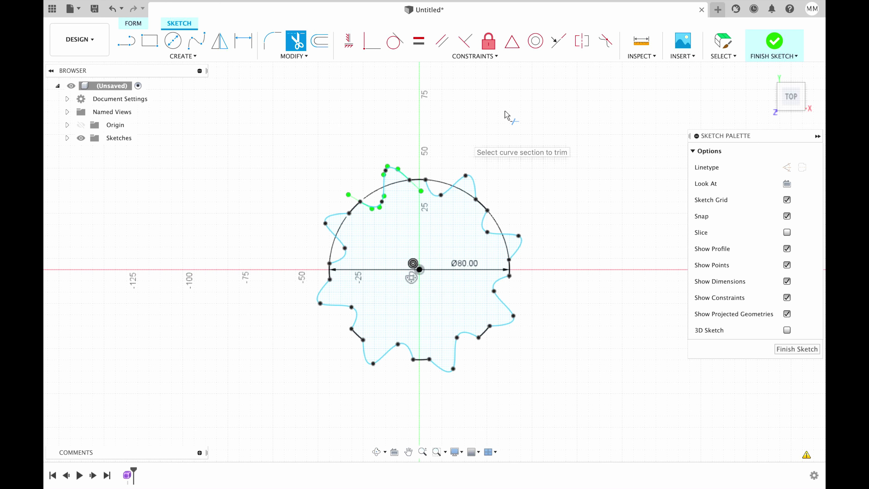
{"action": "key", "text": "Escape"}
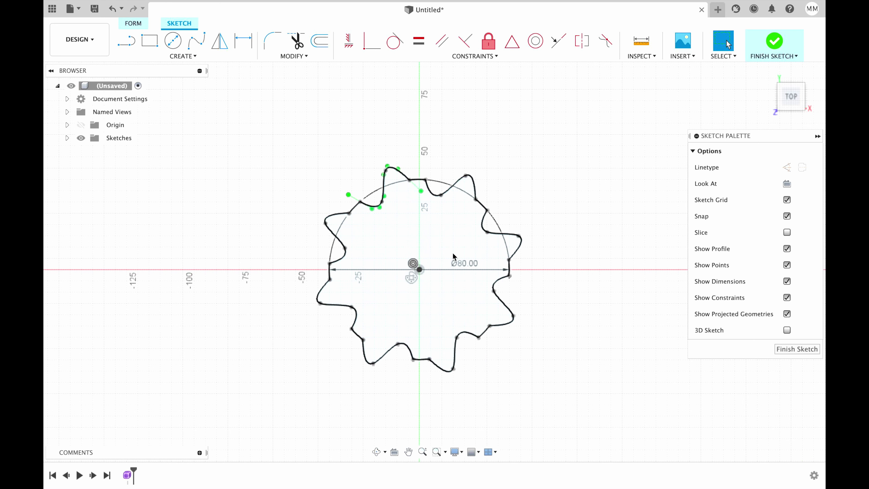
{"action": "left_click", "coordinate": [796, 349]}
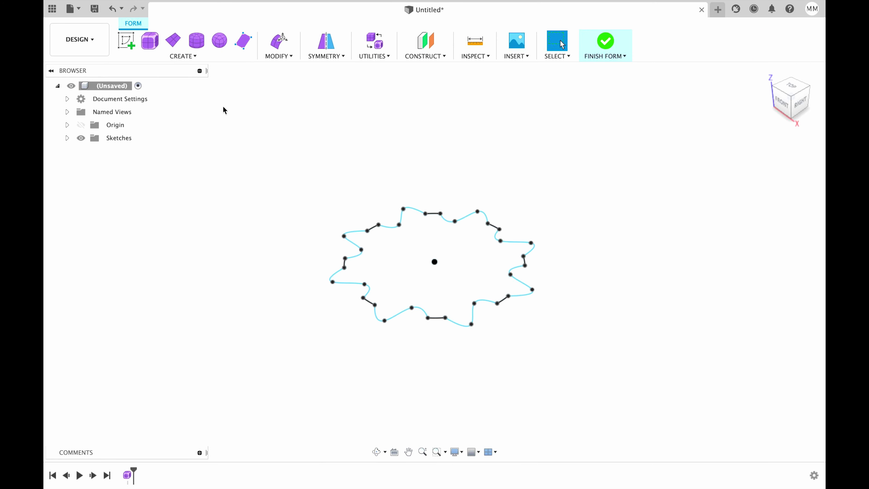
Step: Extrude the star profile 160 mm high as a form with 4 front faces
{"action": "left_click", "coordinate": [194, 57]}
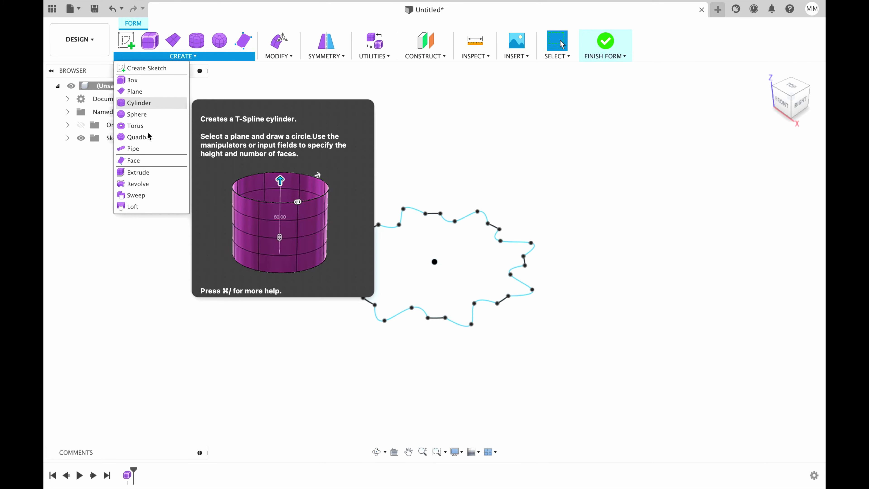
{"action": "left_click", "coordinate": [140, 173]}
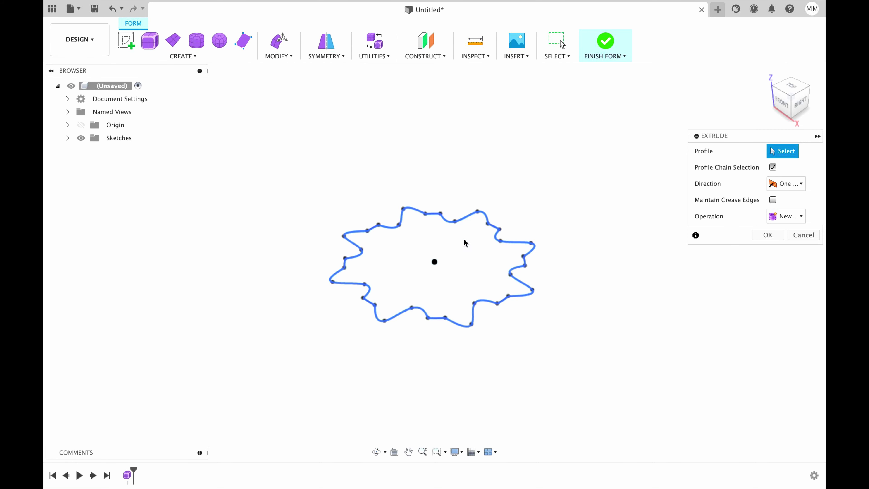
{"action": "left_click", "coordinate": [465, 255]}
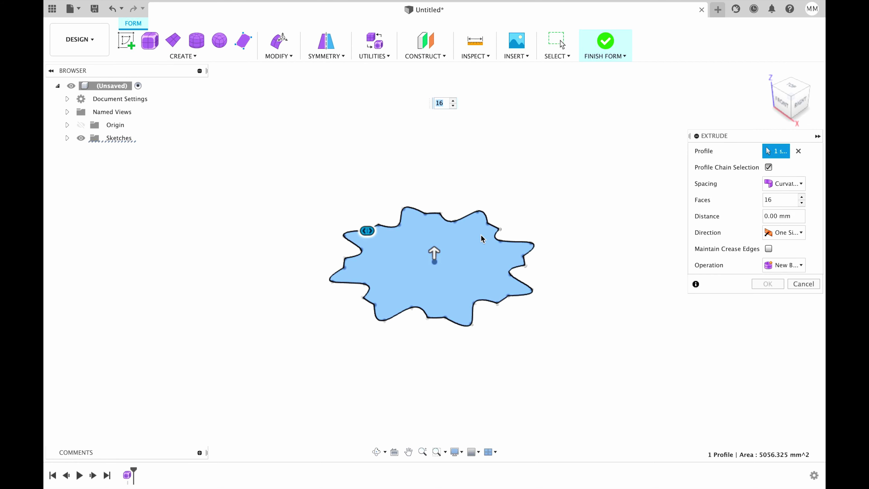
{"action": "left_click_drag", "start_coordinate": [434, 249], "coordinate": [480, 97]}
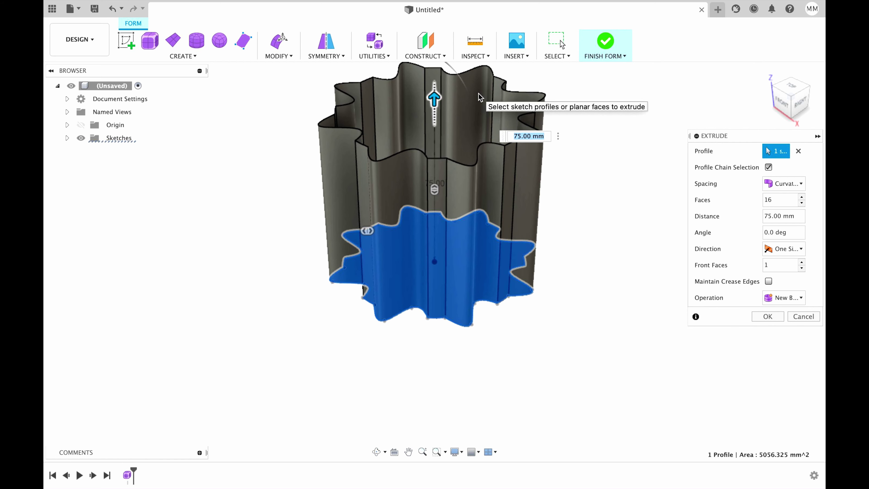
{"action": "scroll", "coordinate": [444, 185], "scroll_direction": "down", "scroll_amount": 3}
{"action": "left_click_drag", "start_coordinate": [441, 179], "coordinate": [445, 82]}
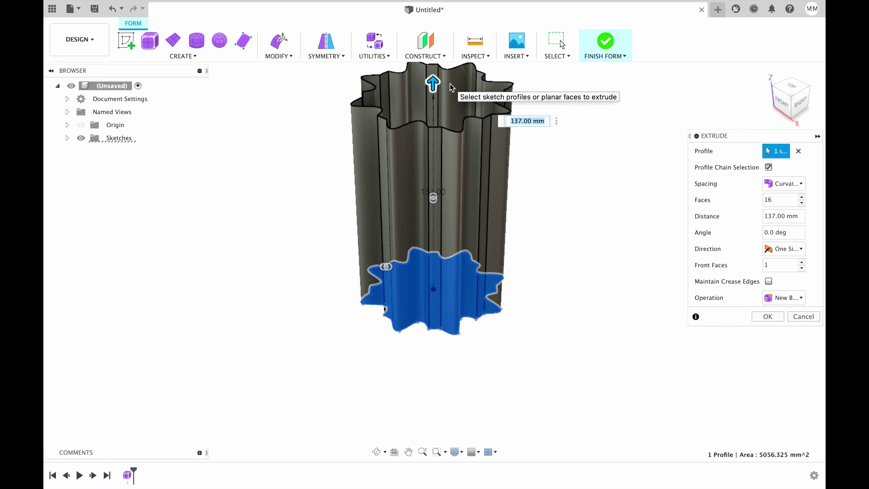
{"action": "scroll", "coordinate": [436, 112], "scroll_direction": "down", "scroll_amount": 3}
{"action": "left_click_drag", "start_coordinate": [437, 168], "coordinate": [436, 140]}
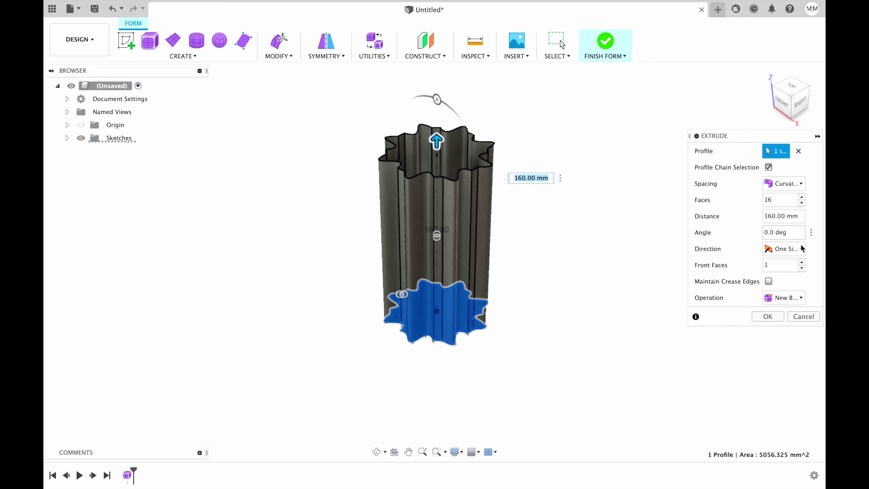
{"action": "left_click", "coordinate": [801, 263]}
{"action": "left_click", "coordinate": [801, 263]}
{"action": "left_click", "coordinate": [801, 262]}
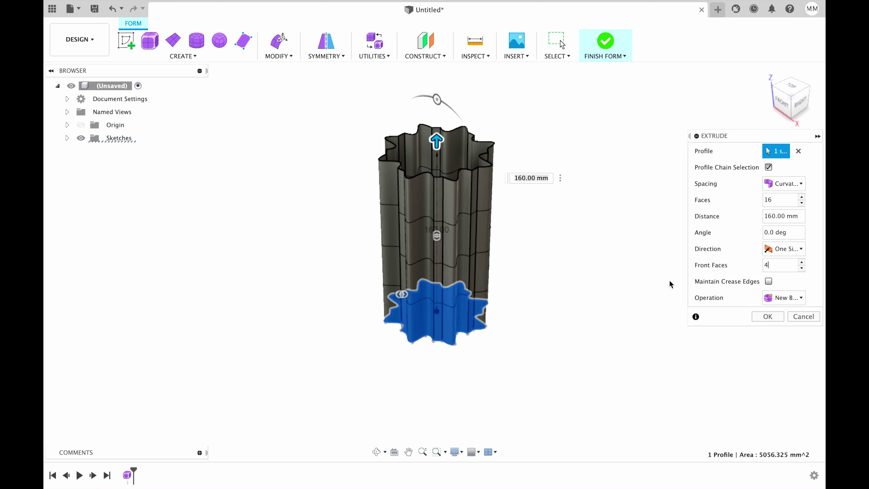
{"action": "left_click", "coordinate": [764, 318]}
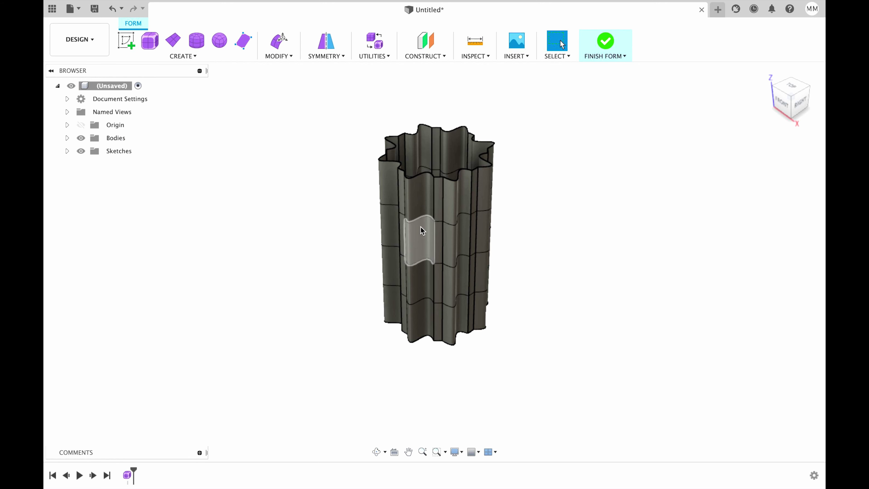
Step: In Edit Form, shrink the top rim loop and pinch the middle loop inward
{"action": "double_click", "coordinate": [415, 178]}
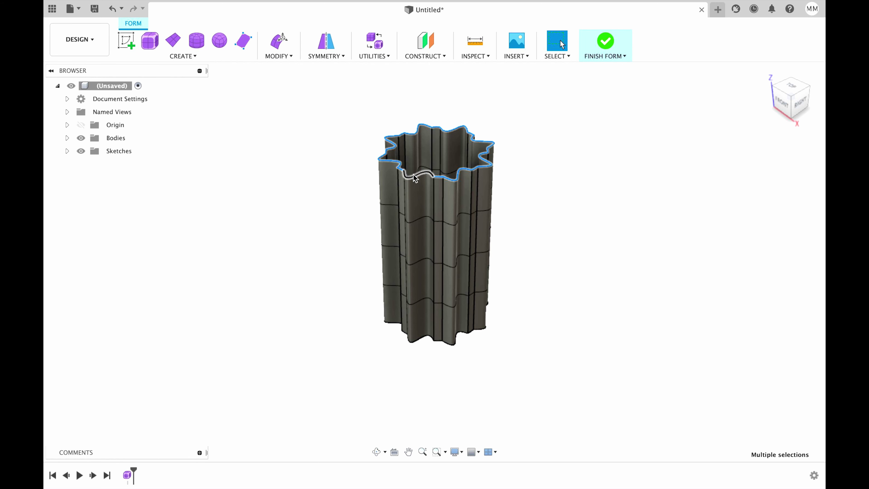
{"action": "left_click", "coordinate": [280, 40]}
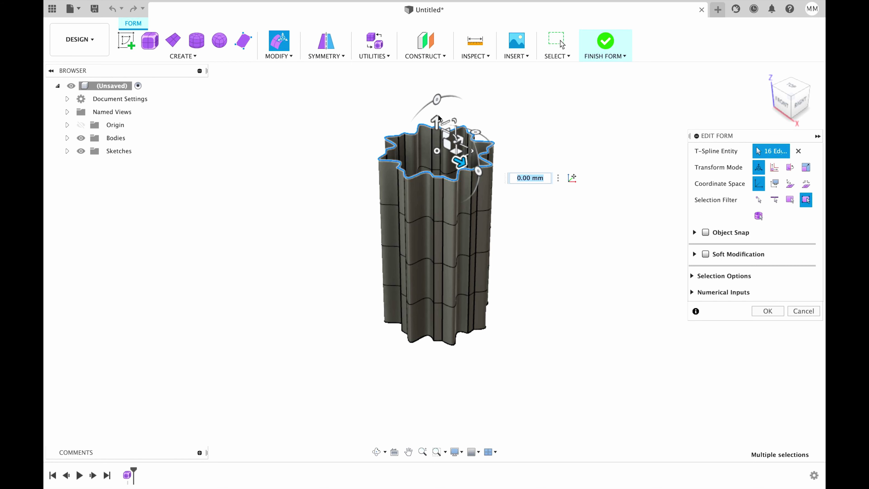
{"action": "left_click_drag", "start_coordinate": [438, 151], "coordinate": [420, 146]}
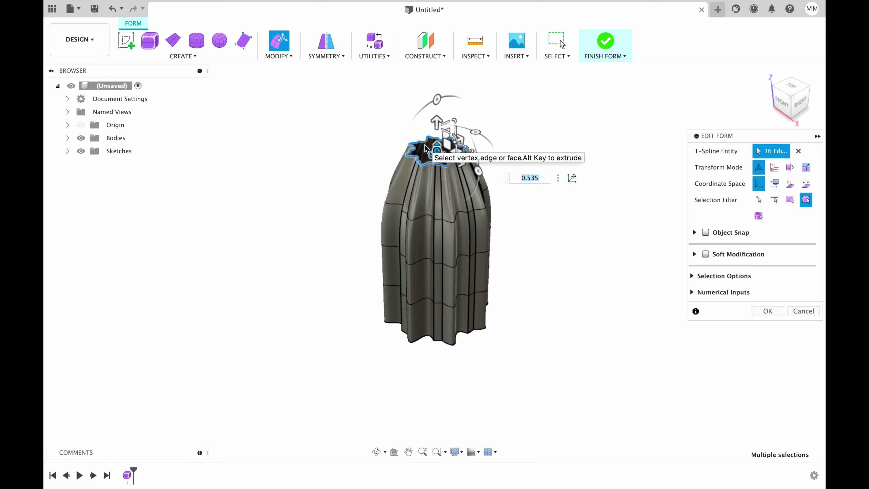
{"action": "double_click", "coordinate": [423, 218]}
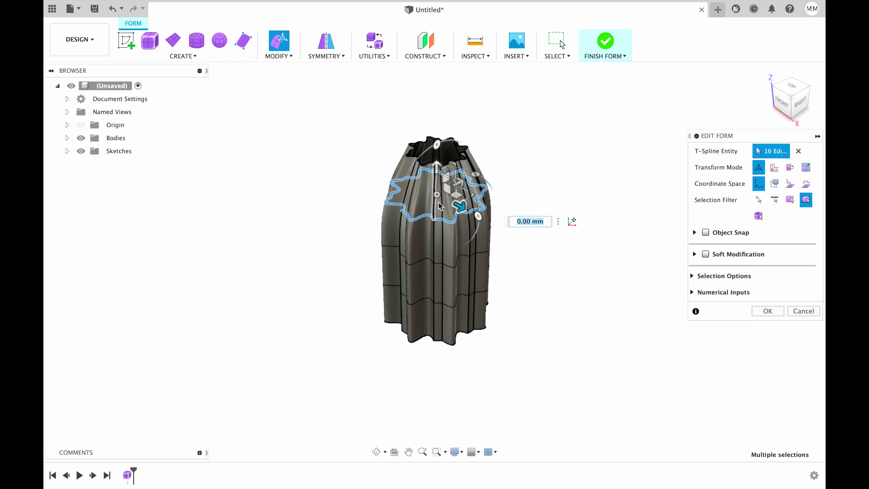
{"action": "left_click_drag", "start_coordinate": [441, 194], "coordinate": [403, 199]}
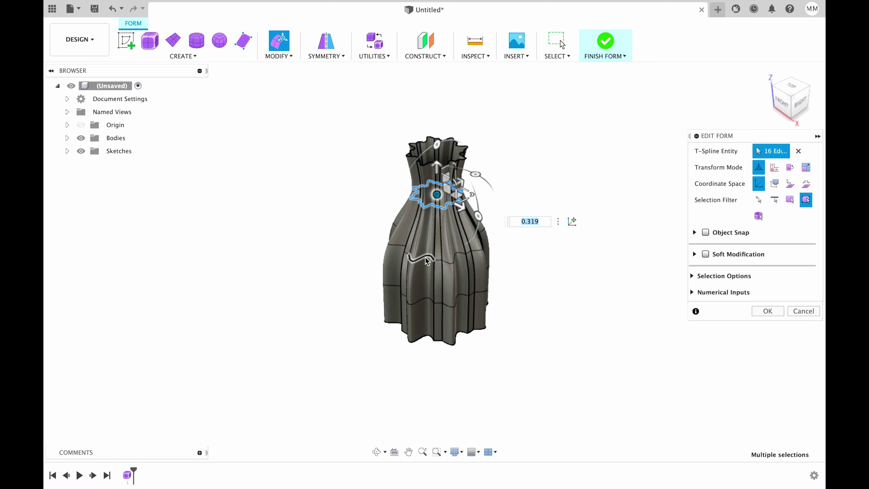
Step: Shrink the bottom loop slightly, swell the lower loop into a belly, and raise the rim 16 mm
{"action": "left_click", "coordinate": [422, 338]}
{"action": "double_click", "coordinate": [422, 337]}
{"action": "left_click_drag", "start_coordinate": [435, 313], "coordinate": [433, 315]}
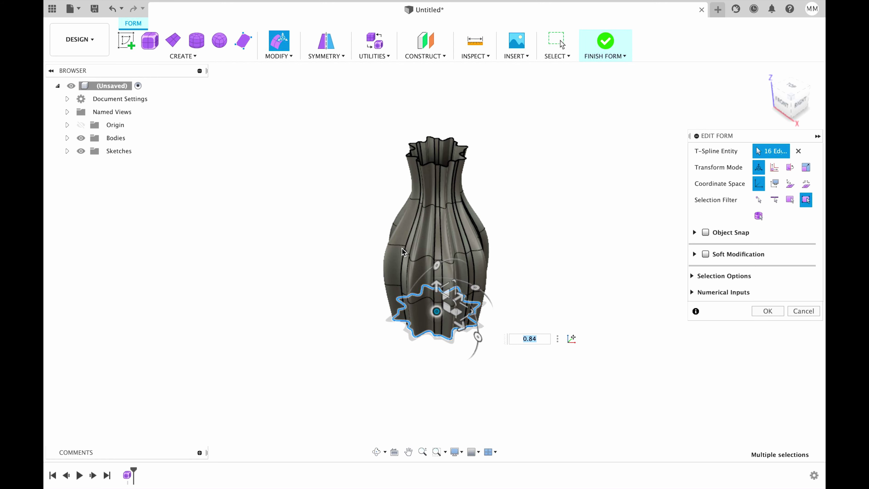
{"action": "double_click", "coordinate": [396, 245]}
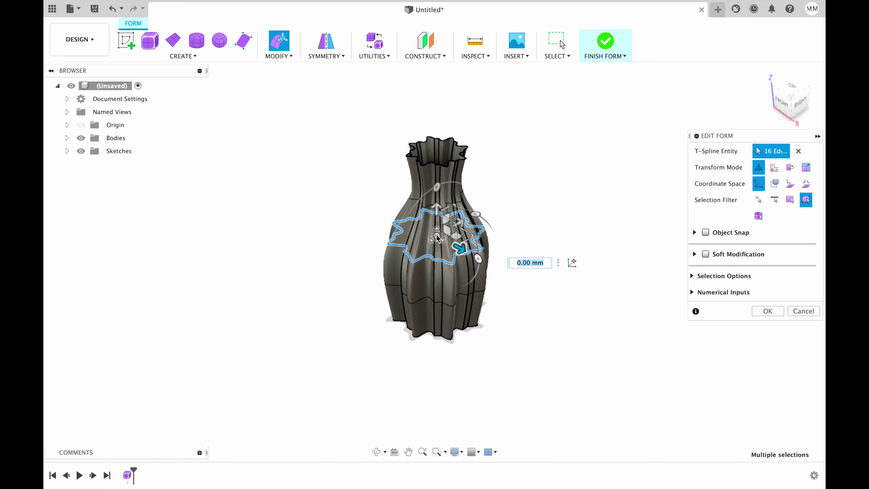
{"action": "left_click_drag", "start_coordinate": [437, 237], "coordinate": [428, 233]}
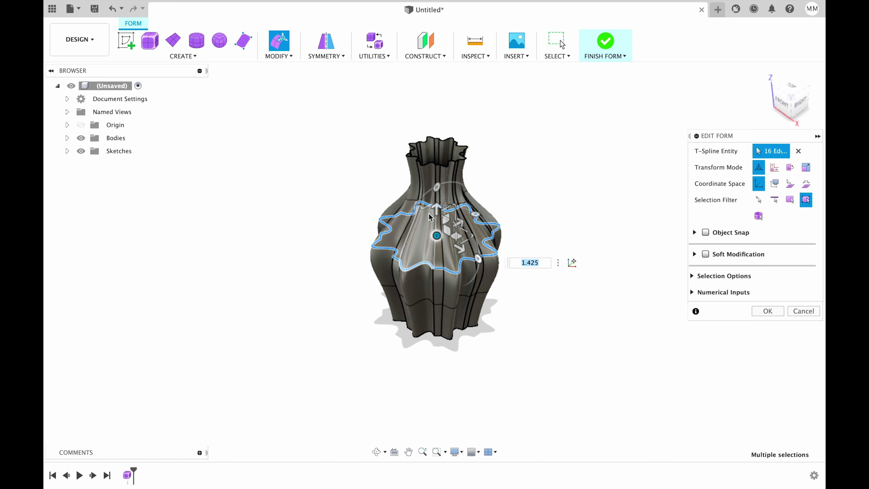
{"action": "double_click", "coordinate": [429, 166]}
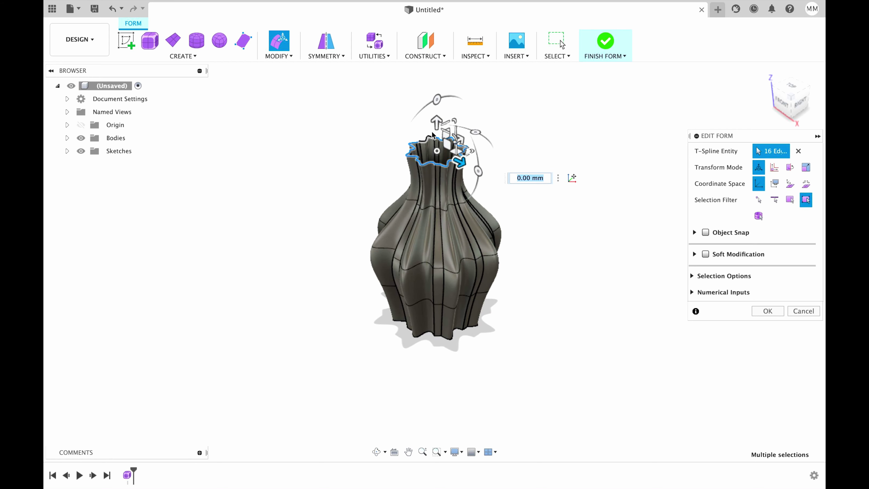
{"action": "left_click_drag", "start_coordinate": [437, 124], "coordinate": [432, 185]}
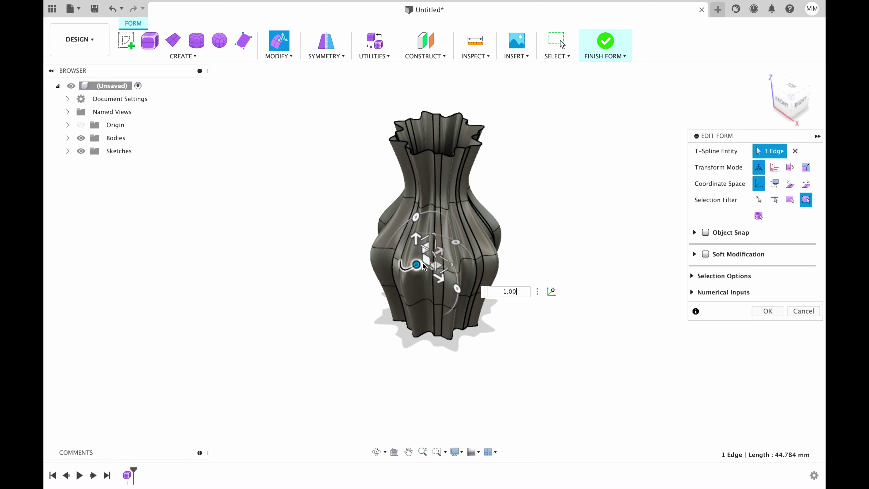
Step: Rotate the middle loop −15° and the rim and base loops about 10°, then finish the edit
{"action": "double_click", "coordinate": [424, 266]}
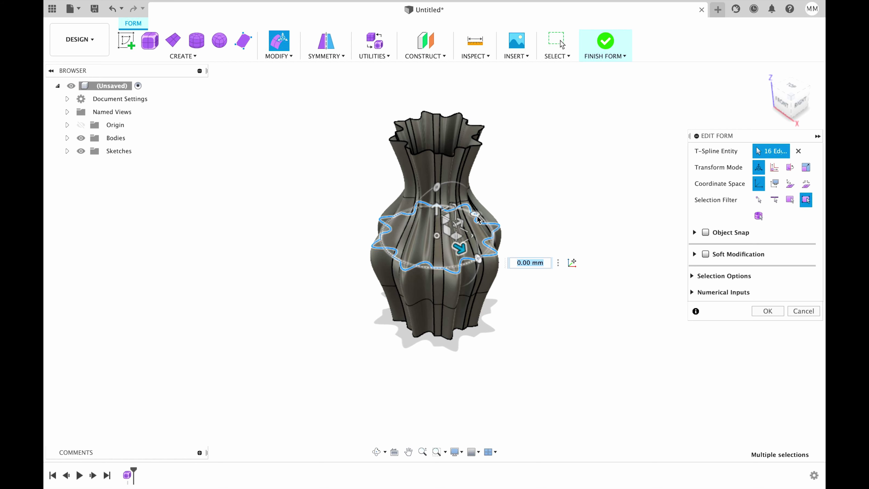
{"action": "left_click_drag", "start_coordinate": [476, 213], "coordinate": [479, 223]}
{"action": "double_click", "coordinate": [454, 151]}
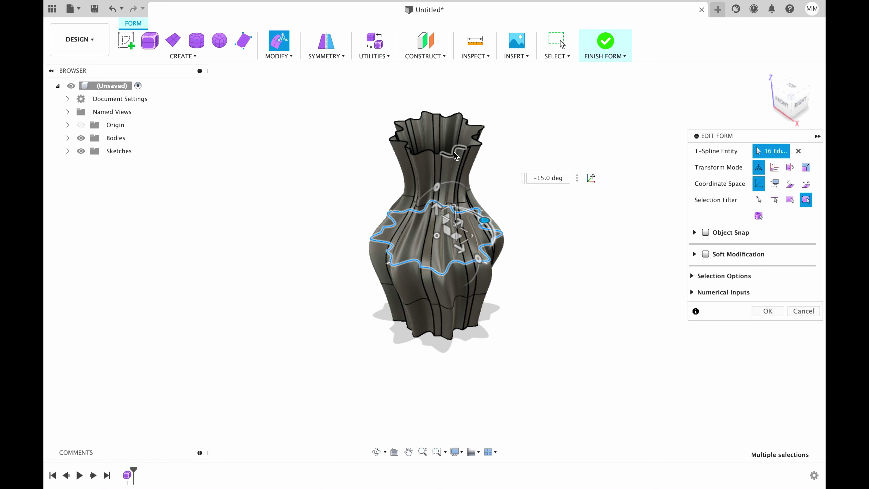
{"action": "left_click_drag", "start_coordinate": [478, 118], "coordinate": [469, 112]}
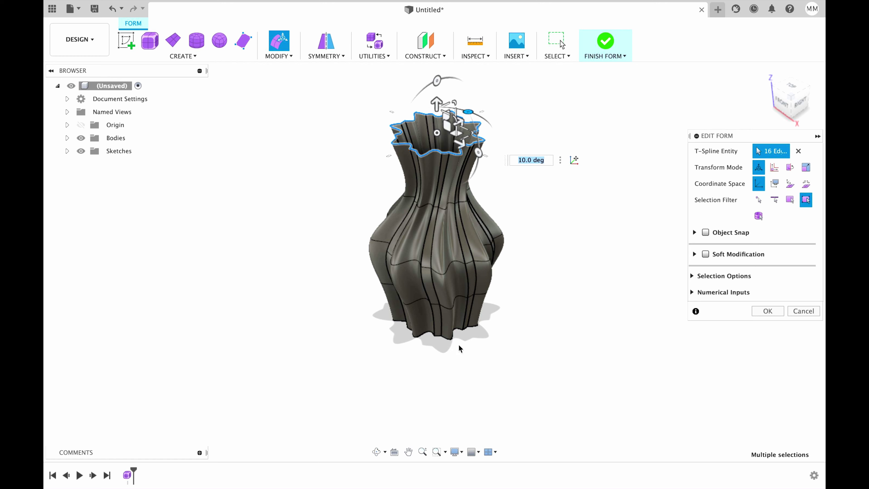
{"action": "double_click", "coordinate": [446, 342]}
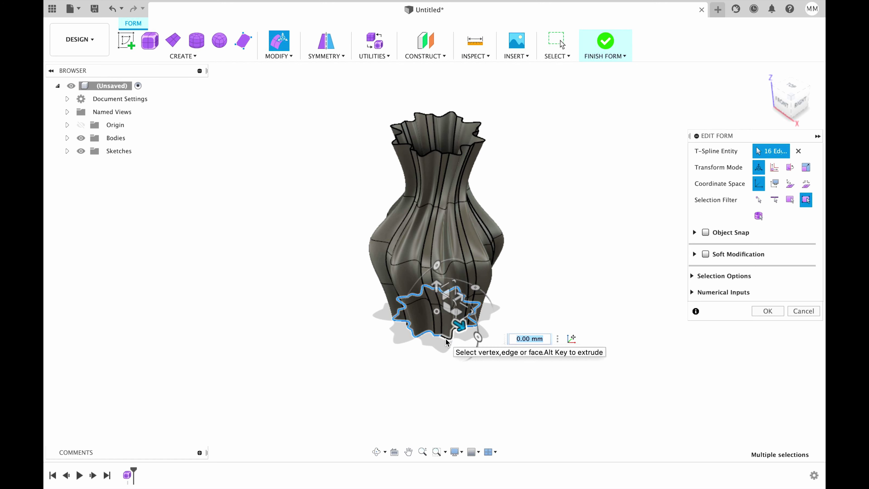
{"action": "left_click_drag", "start_coordinate": [475, 287], "coordinate": [468, 283]}
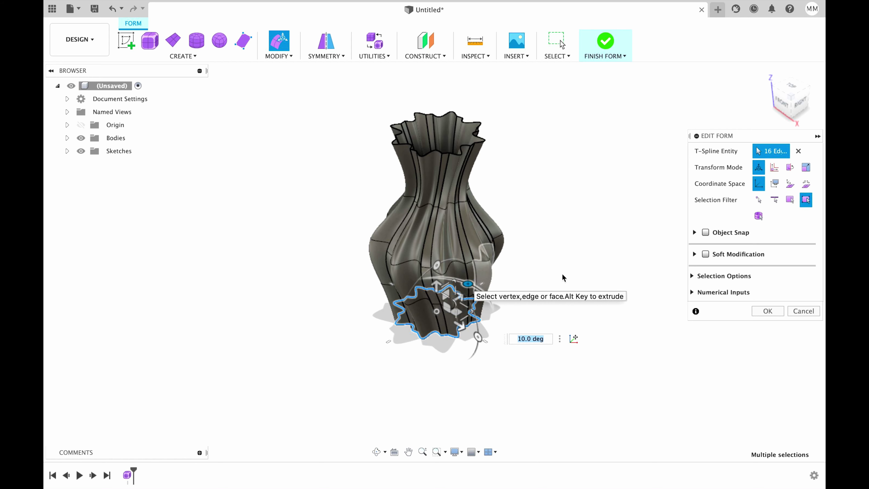
{"action": "left_click", "coordinate": [766, 311]}
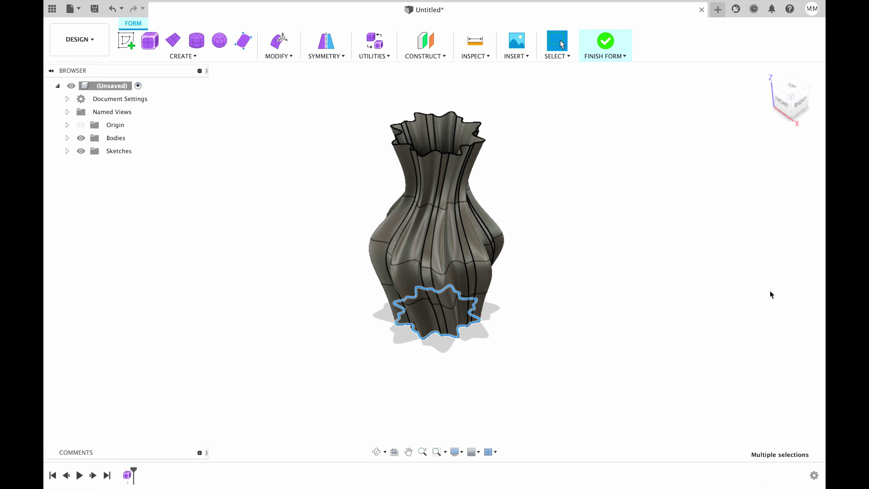
Step: Cap the vase's bottom opening with Fill Hole in Collapse mode, keeping crease edges
{"action": "left_click", "coordinate": [731, 239]}
{"action": "left_click_drag", "start_coordinate": [798, 90], "coordinate": [711, 69]}
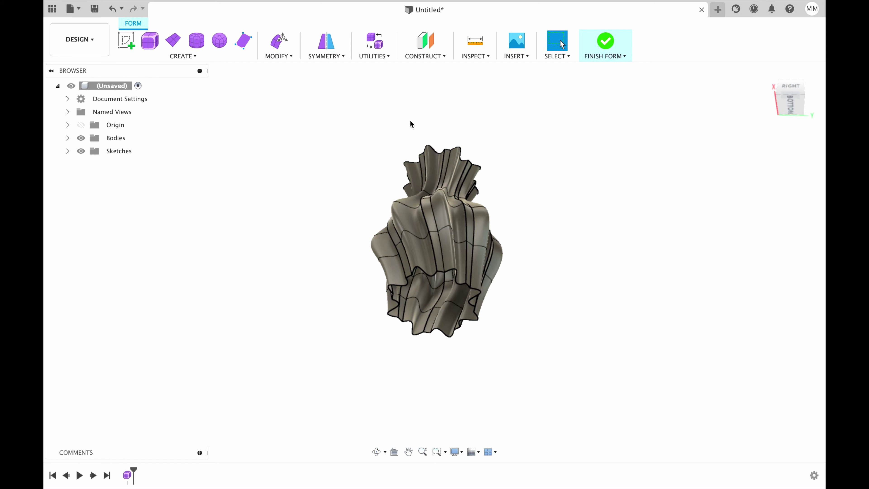
{"action": "left_click", "coordinate": [278, 56]}
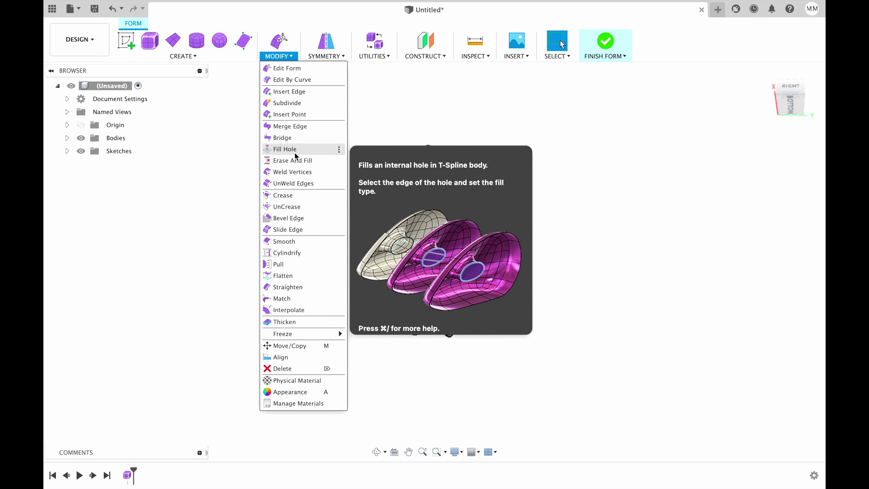
{"action": "left_click", "coordinate": [284, 150]}
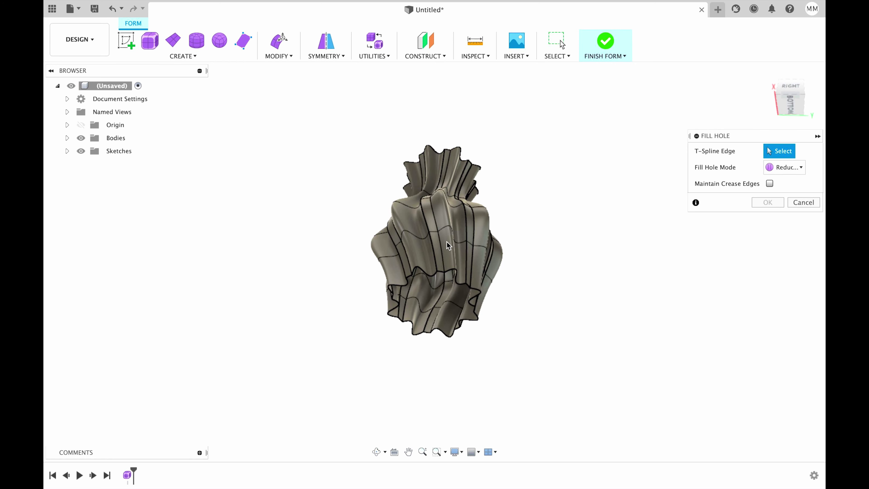
{"action": "left_click", "coordinate": [431, 274]}
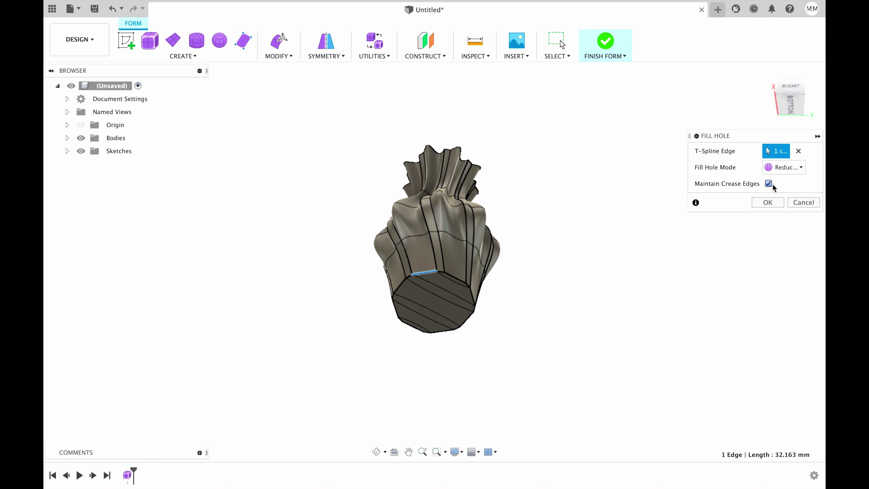
{"action": "left_click", "coordinate": [801, 168]}
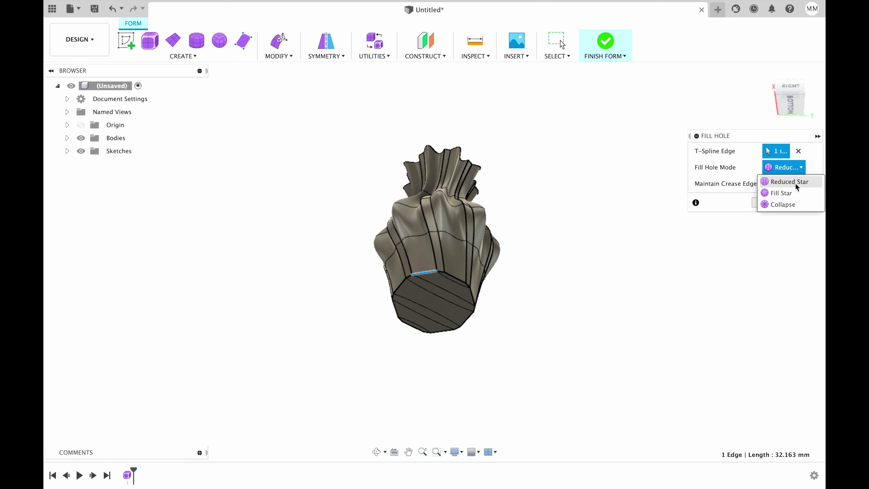
{"action": "left_click", "coordinate": [791, 193]}
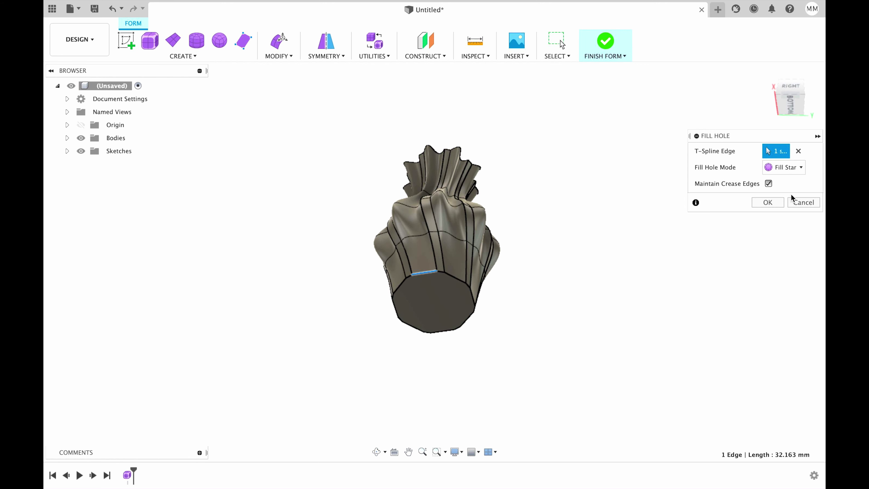
{"action": "left_click", "coordinate": [800, 168]}
{"action": "left_click", "coordinate": [783, 204]}
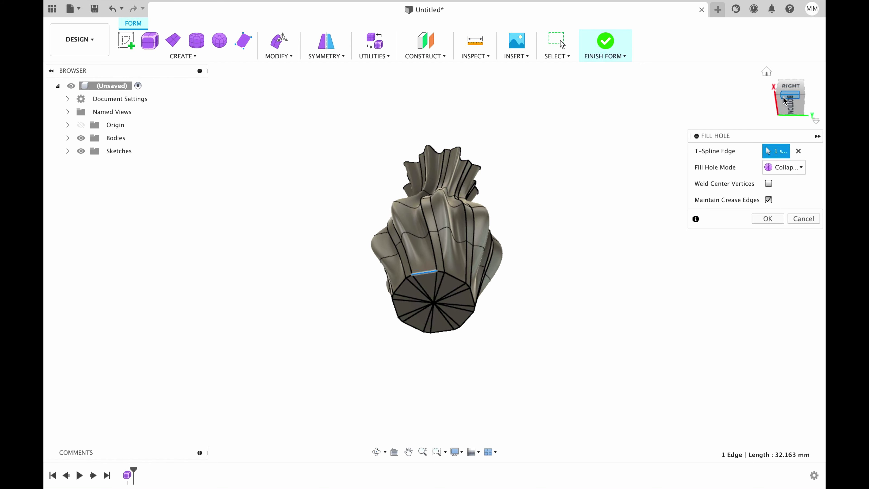
{"action": "left_click", "coordinate": [768, 71]}
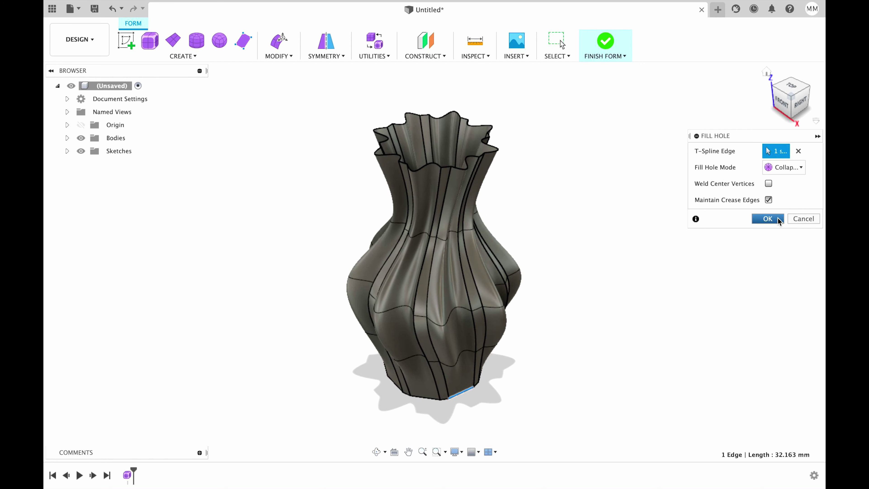
{"action": "left_click", "coordinate": [768, 219]}
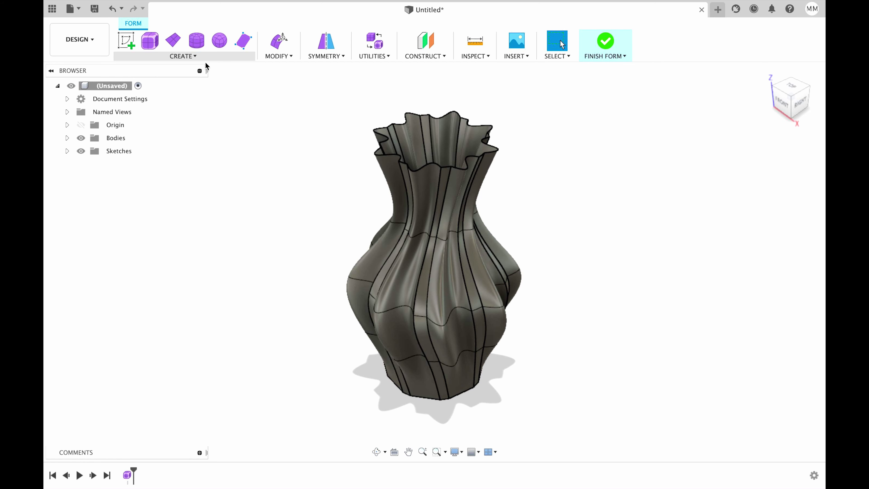
Step: Thicken the T-spline vase body by 1 mm, Sharp type, Normal direction
{"action": "left_click", "coordinate": [272, 57]}
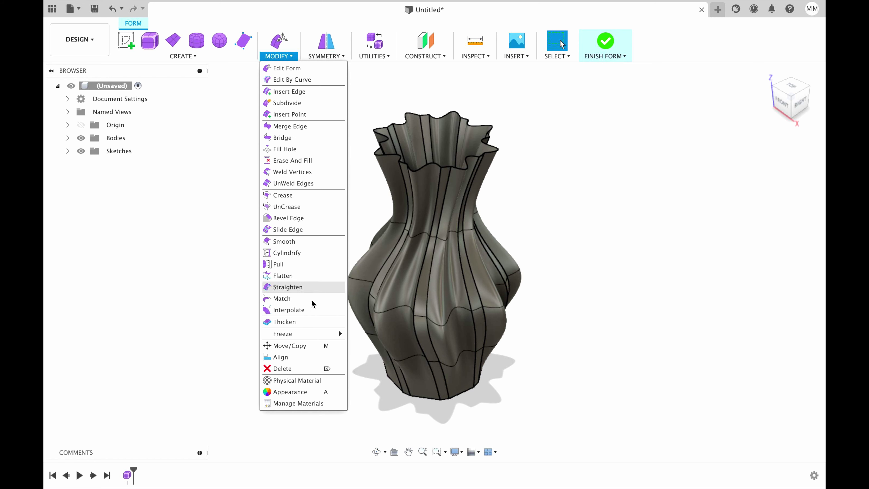
{"action": "left_click", "coordinate": [298, 322]}
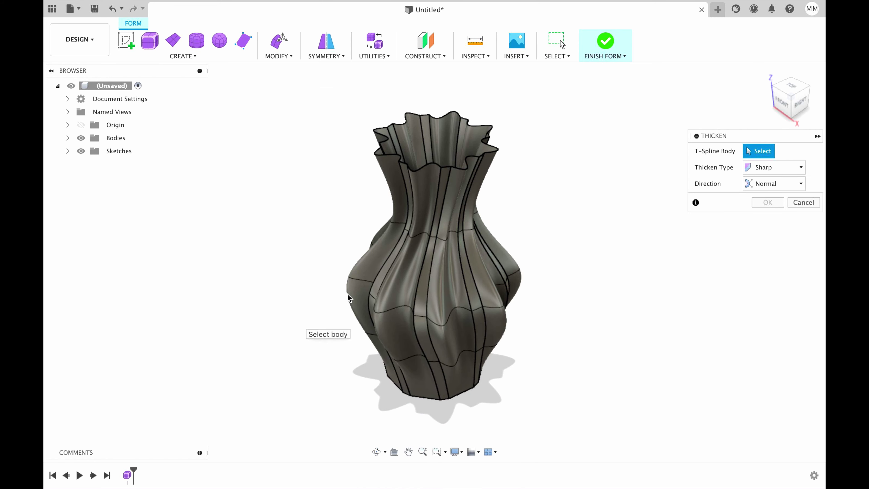
{"action": "left_click", "coordinate": [399, 272]}
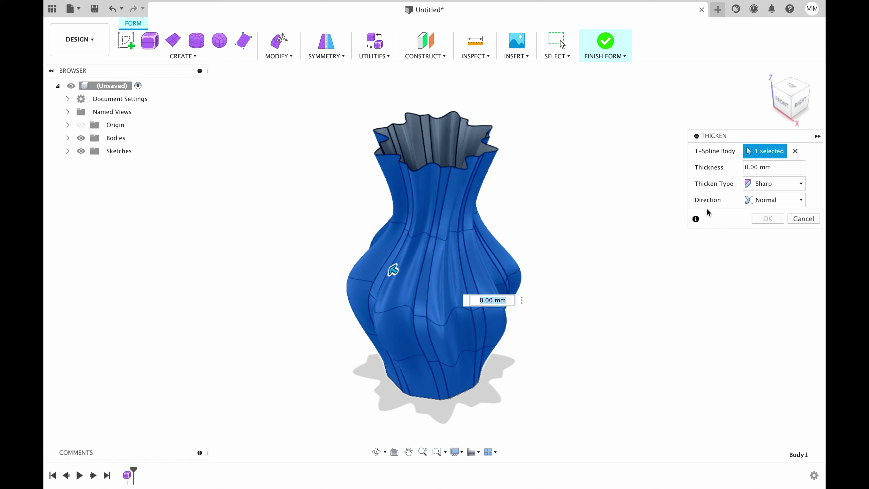
{"action": "left_click", "coordinate": [748, 167]}
{"action": "type", "text": "1"}
{"action": "key", "text": "Return"}
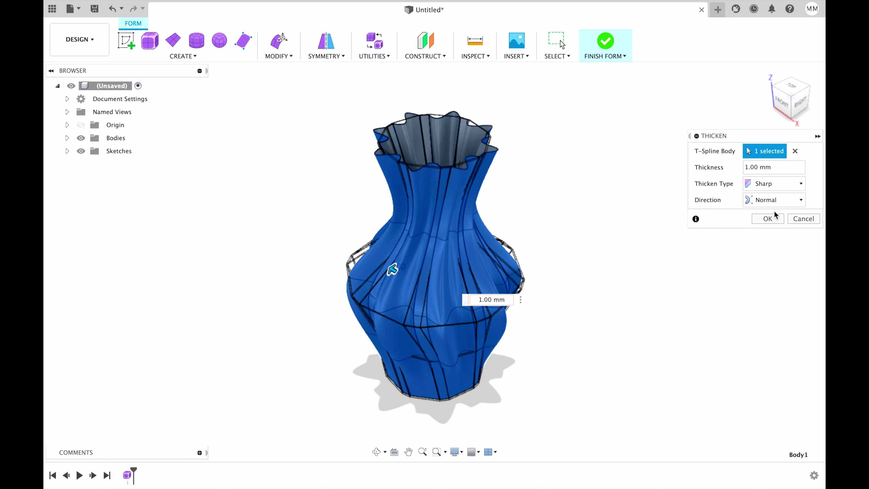
{"action": "left_click", "coordinate": [768, 219]}
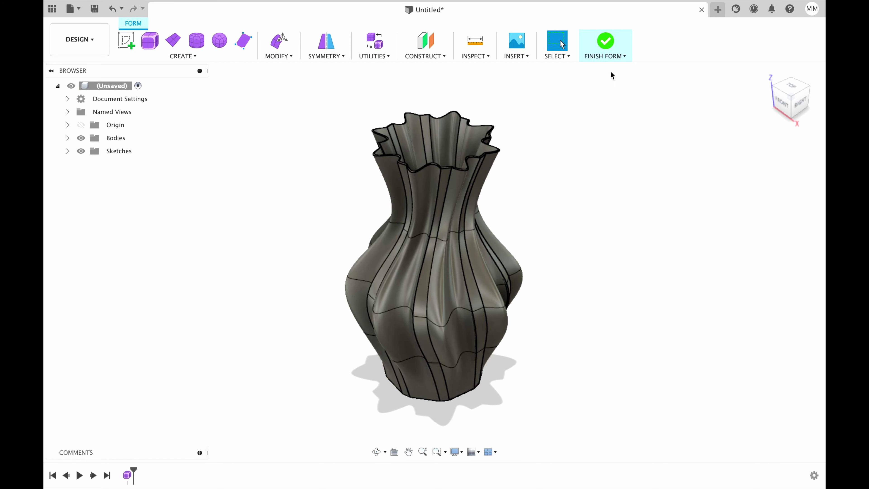
Step: Finish the twisted vase form, check its underside, return to the home view, and switch to Render
{"action": "left_click", "coordinate": [604, 45]}
{"action": "mouse_move", "coordinate": [605, 45]}
{"action": "middle_mouse_down", "text": "shift"}
{"action": "mouse_move", "coordinate": [719, 56]}
{"action": "mouse_move", "coordinate": [724, 42]}
{"action": "mouse_move", "coordinate": [738, 75]}
{"action": "mouse_move", "coordinate": [739, 147]}
{"action": "mouse_move", "coordinate": [765, 143]}
{"action": "mouse_move", "coordinate": [769, 72]}
{"action": "middle_mouse_up", "text": "shift"}
{"action": "left_click", "coordinate": [767, 71]}
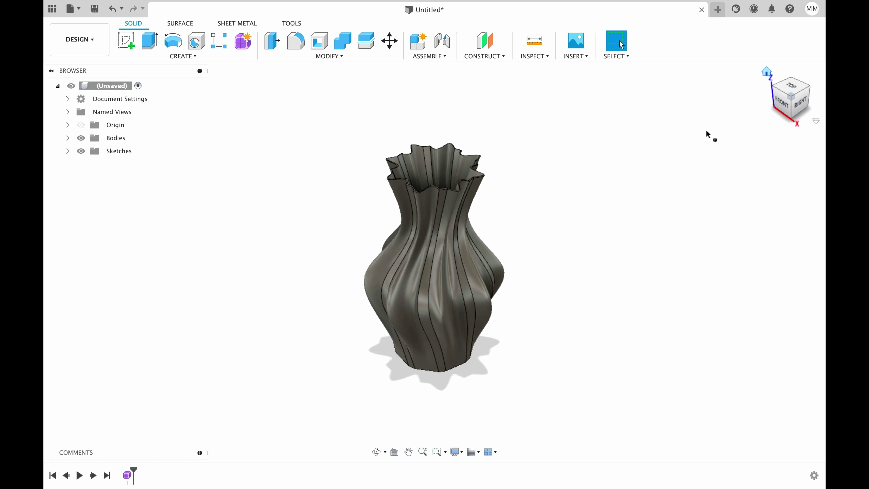
{"action": "left_click", "coordinate": [90, 46]}
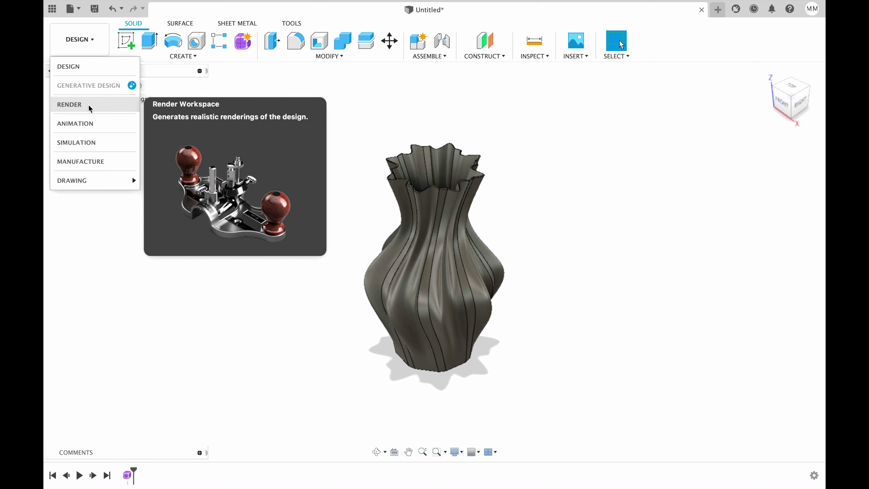
{"action": "left_click", "coordinate": [79, 106]}
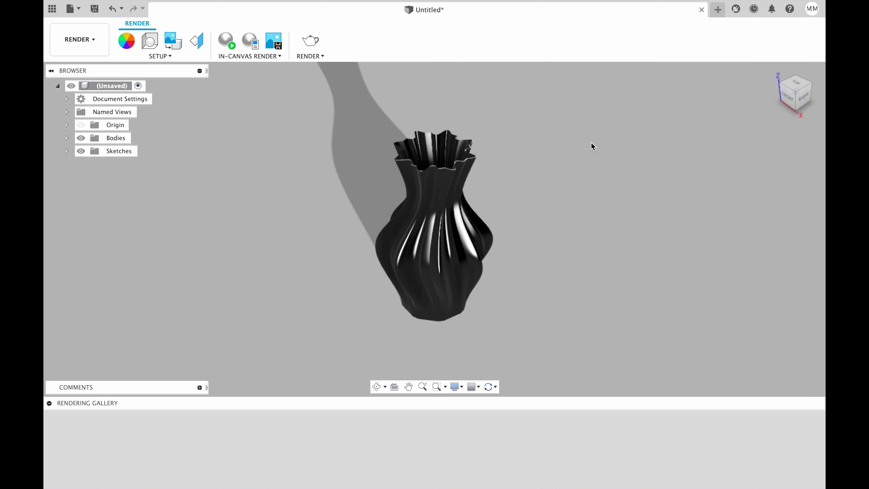
Step: Apply the dark Glass – Medium Color appearance from the library to the vase
{"action": "left_click", "coordinate": [774, 72]}
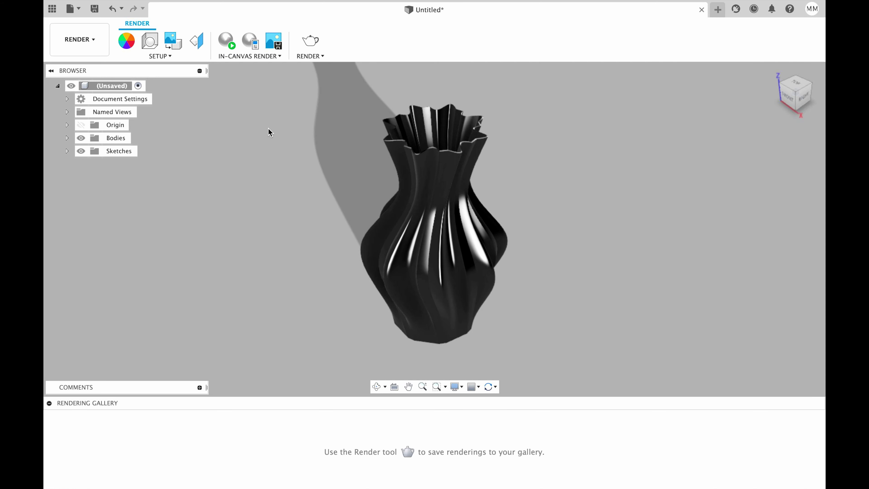
{"action": "left_click", "coordinate": [127, 42]}
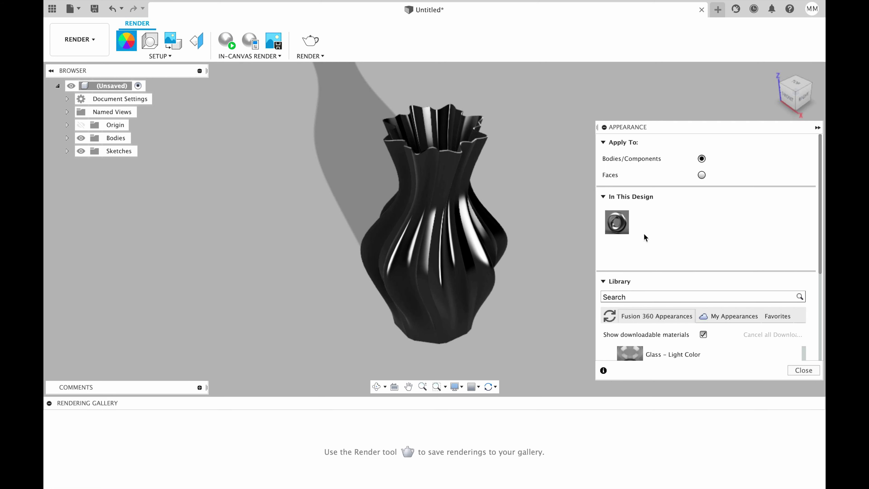
{"action": "scroll", "coordinate": [674, 270], "scroll_direction": "down", "scroll_amount": 5}
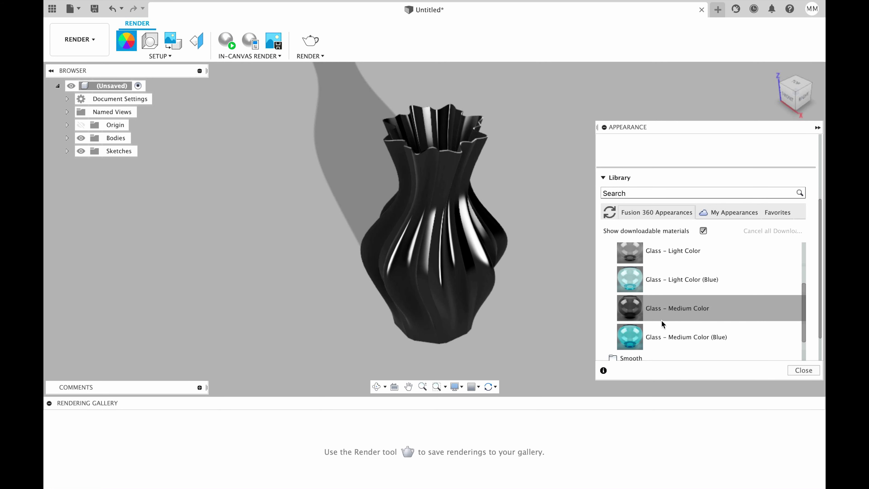
{"action": "left_click_drag", "start_coordinate": [666, 311], "coordinate": [456, 261]}
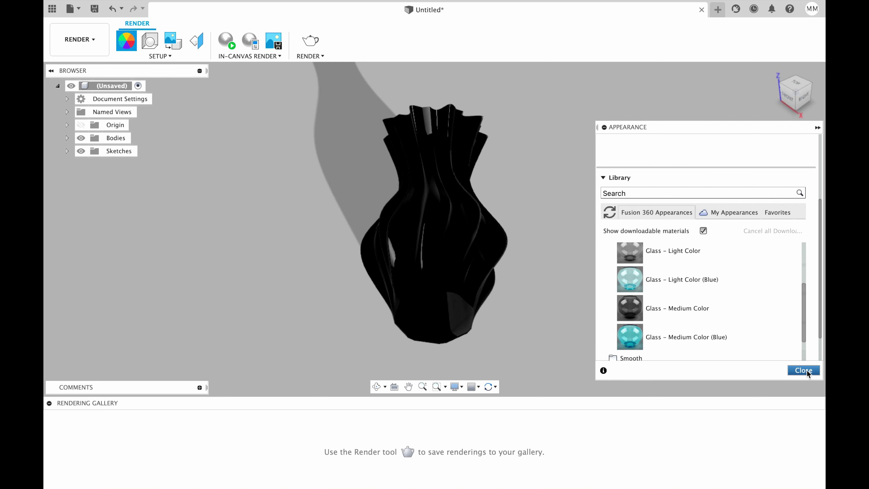
{"action": "scroll", "coordinate": [672, 260], "scroll_direction": "up", "scroll_amount": 3}
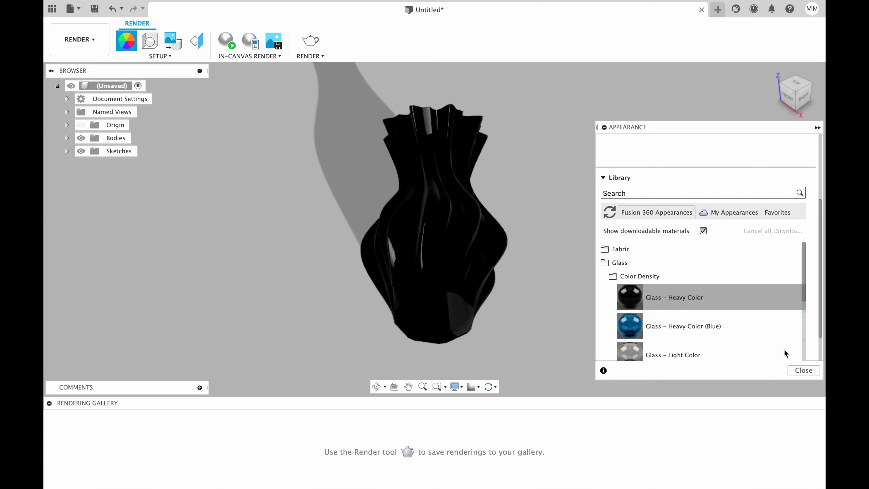
{"action": "left_click", "coordinate": [802, 370]}
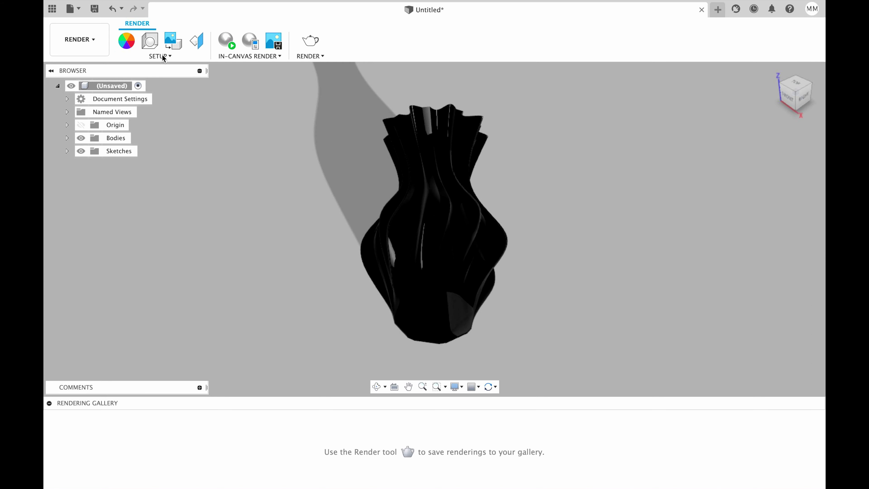
Step: Keep a solid scene background and lighten its grey to 212
{"action": "left_click", "coordinate": [150, 40]}
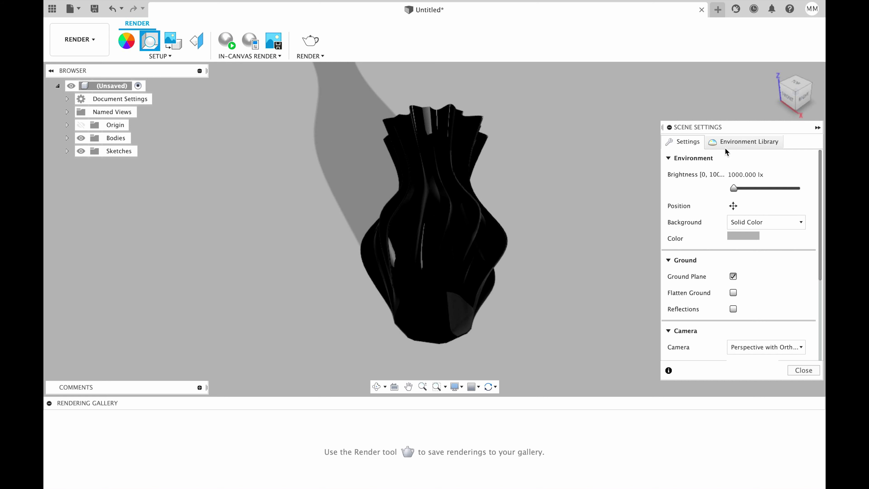
{"action": "left_click", "coordinate": [762, 222]}
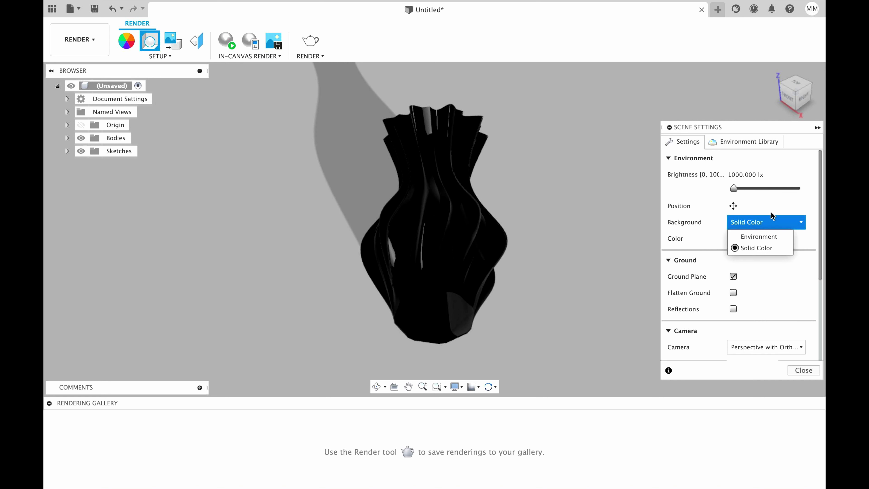
{"action": "left_click", "coordinate": [766, 223]}
{"action": "left_click", "coordinate": [754, 236]}
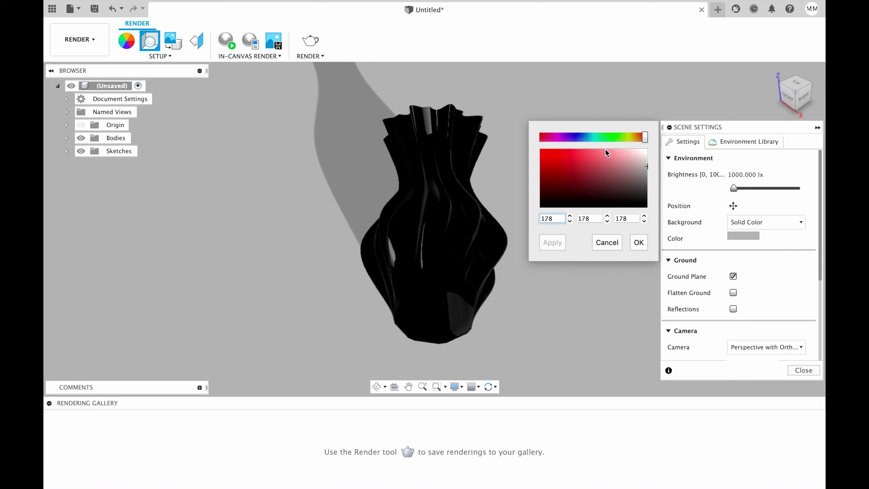
{"action": "left_click_drag", "start_coordinate": [645, 167], "coordinate": [648, 161]}
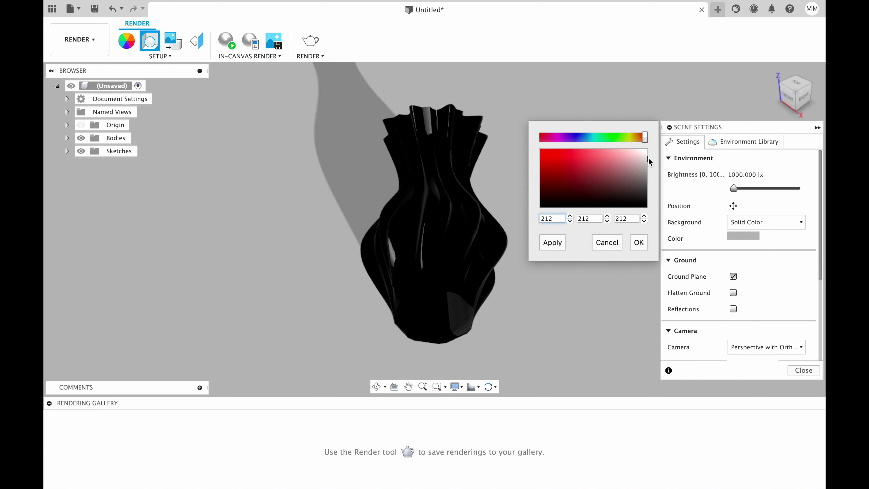
{"action": "left_click", "coordinate": [637, 242]}
Step: Flatten the ground, turn on ground reflections, and set the camera focal length to 50 mm
{"action": "left_click", "coordinate": [733, 293]}
{"action": "left_click", "coordinate": [733, 309]}
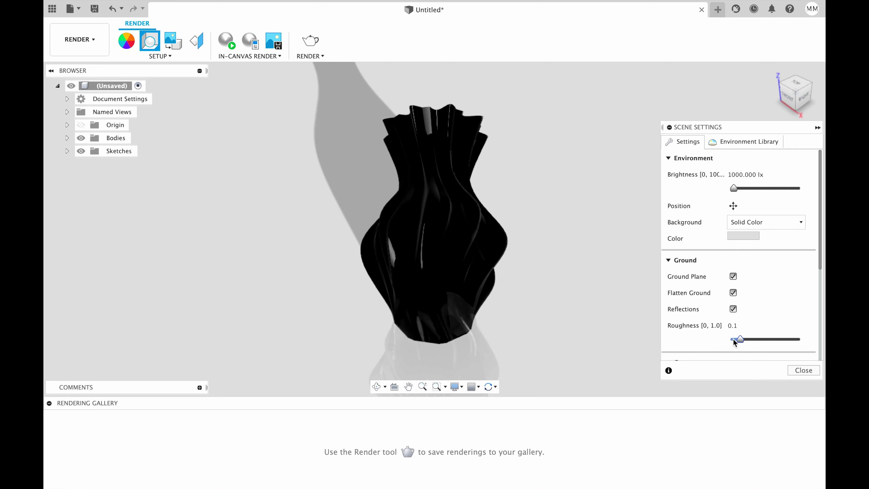
{"action": "scroll", "coordinate": [734, 291], "scroll_direction": "down", "scroll_amount": 5}
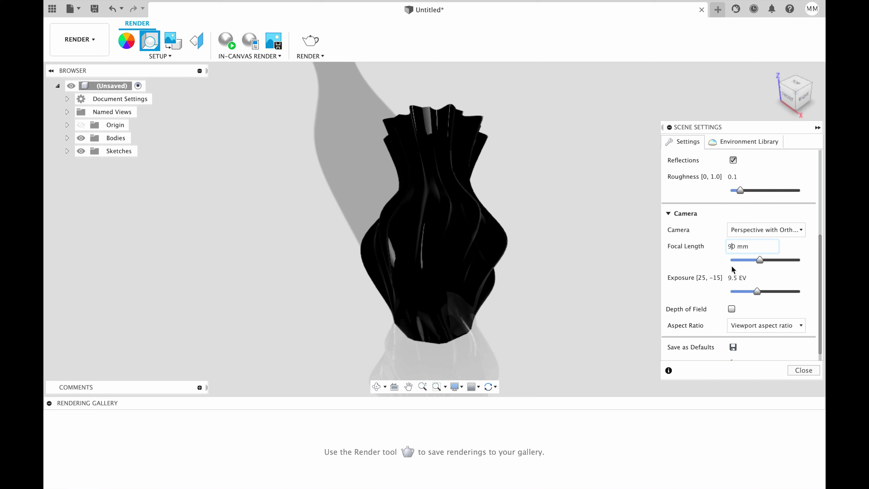
{"action": "key", "text": "BackSpace"}
{"action": "type", "text": "5"}
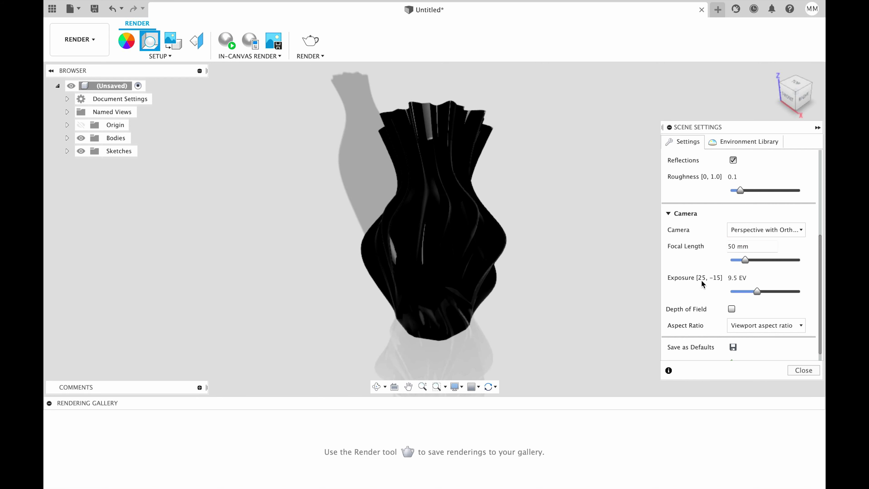
{"action": "scroll", "coordinate": [690, 303], "scroll_direction": "down", "scroll_amount": 1}
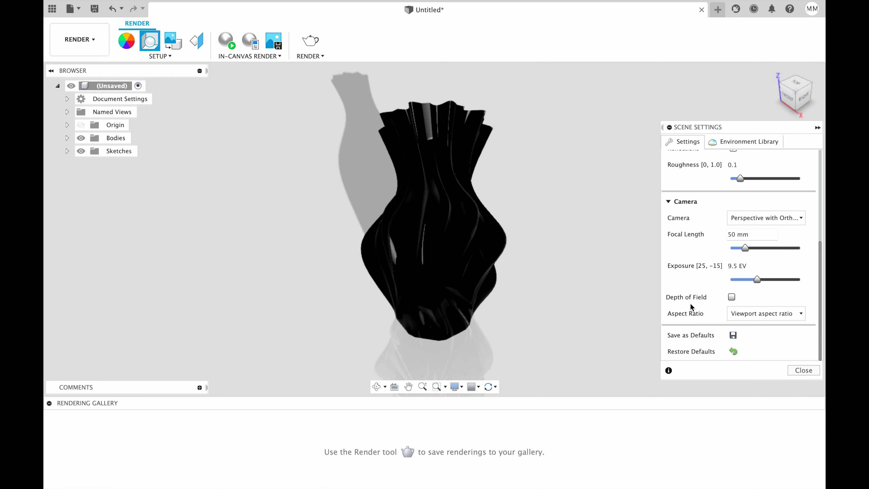
{"action": "key", "text": "Escape"}
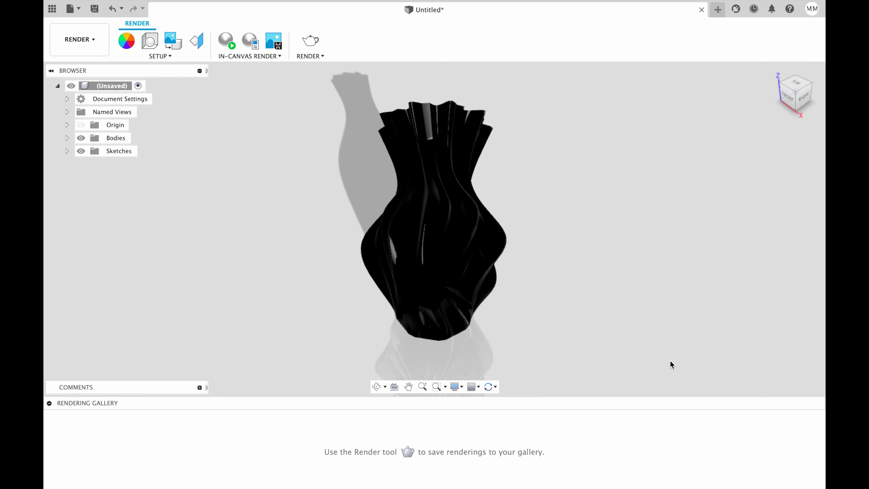
Step: Run a live in-canvas render of the glass vase to about 44 iterations
{"action": "left_click", "coordinate": [232, 48]}
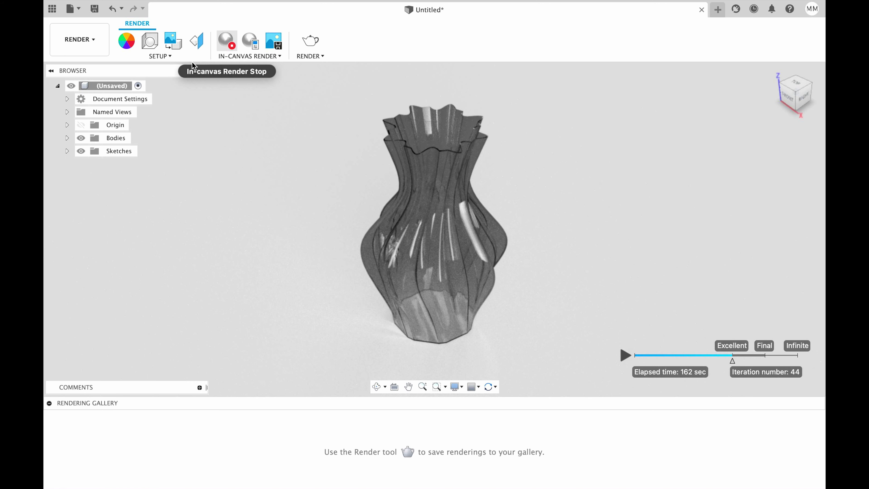
{"action": "left_click", "coordinate": [92, 39]}
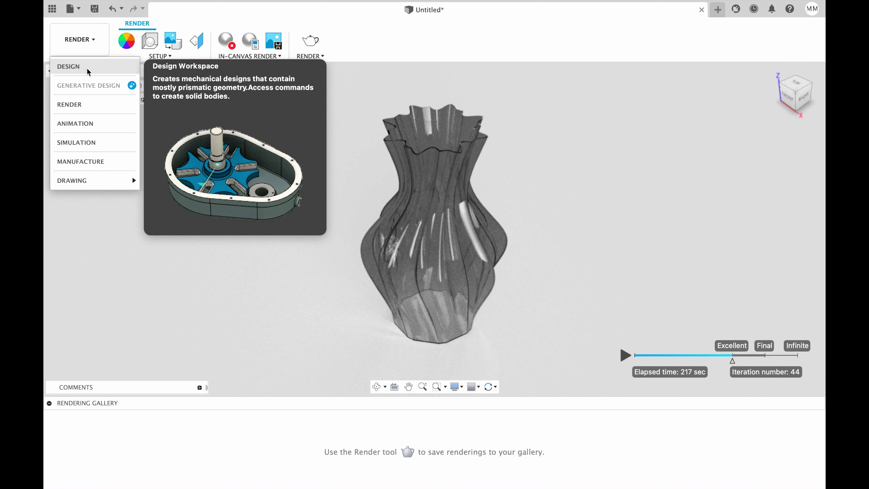
Step: In the Design workspace, reopen Form1, finish it unchanged, and start a new blank design
{"action": "left_click", "coordinate": [87, 68]}
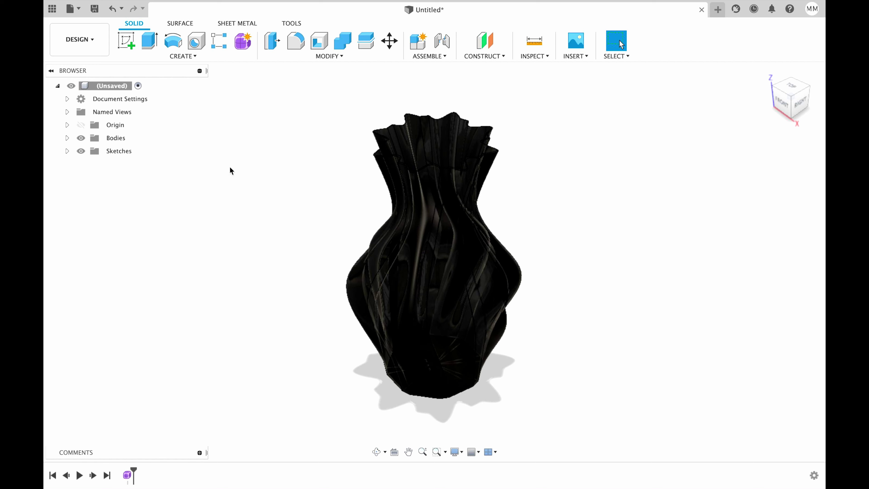
{"action": "right_click", "coordinate": [128, 475]}
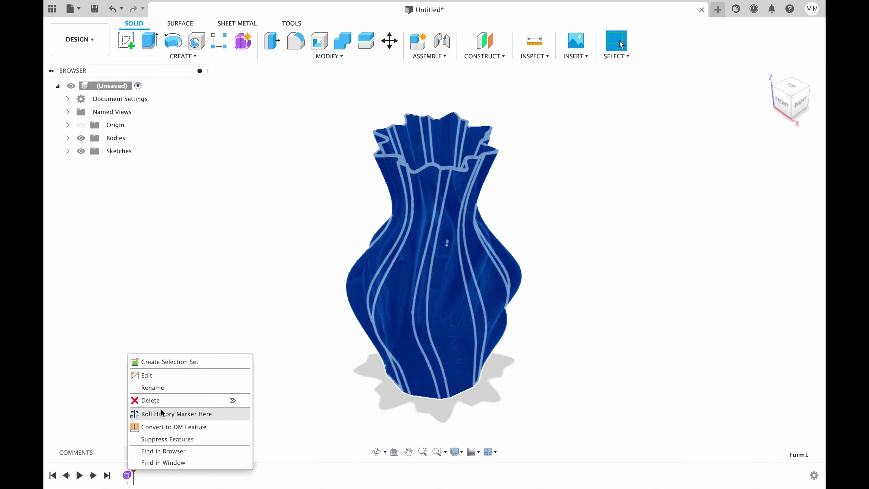
{"action": "left_click", "coordinate": [164, 375]}
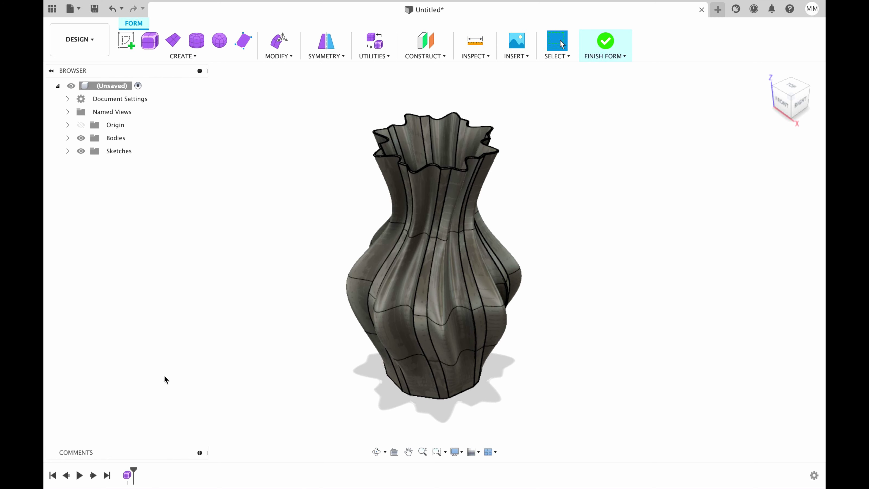
{"action": "left_click", "coordinate": [394, 306]}
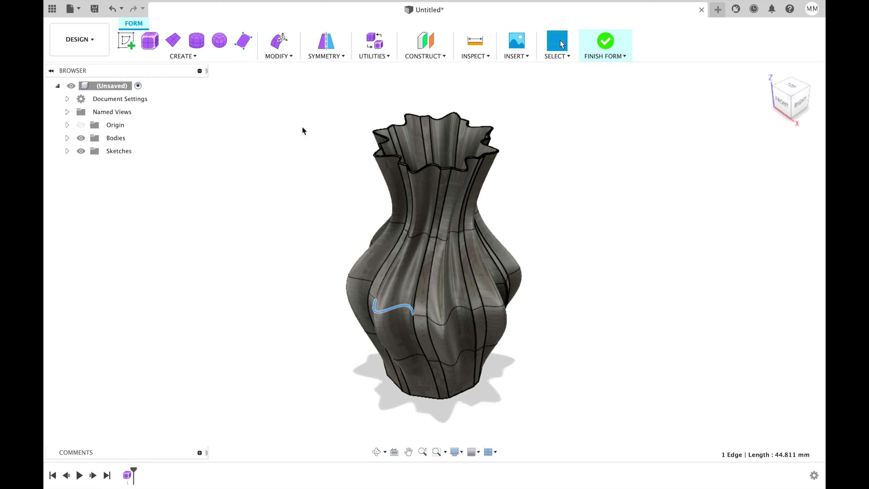
{"action": "left_click", "coordinate": [604, 39]}
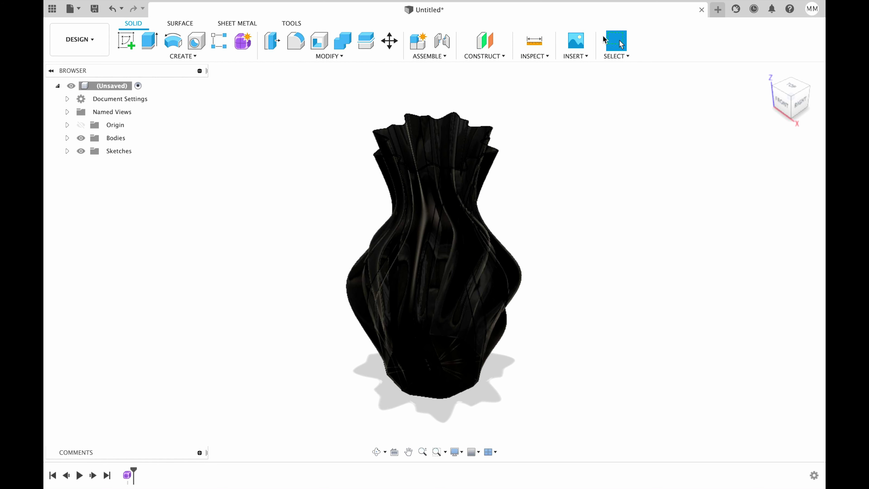
{"action": "left_click", "coordinate": [718, 10]}
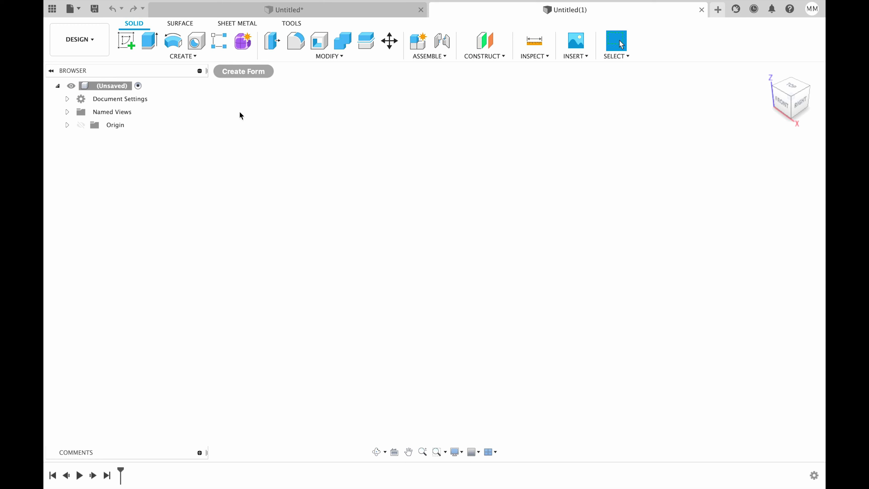
Step: Sketch an 80 mm diameter circle centred on the origin on the XY ground plane
{"action": "left_click", "coordinate": [130, 41]}
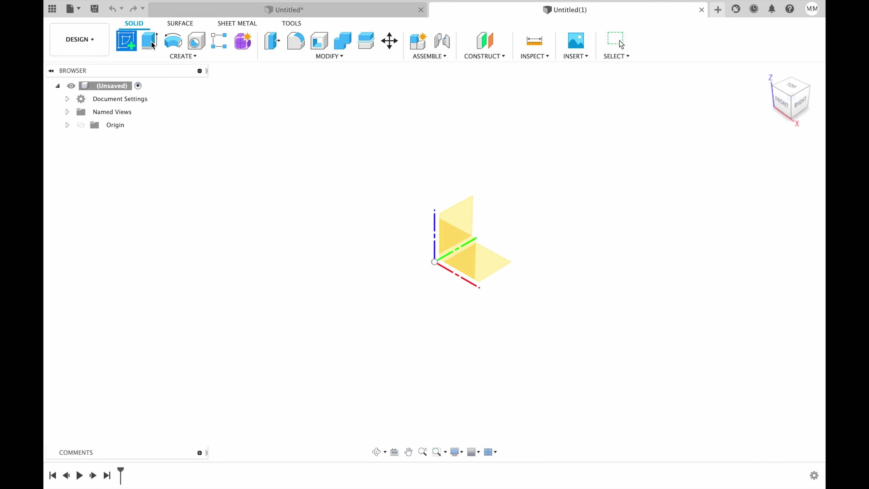
{"action": "left_click", "coordinate": [498, 265]}
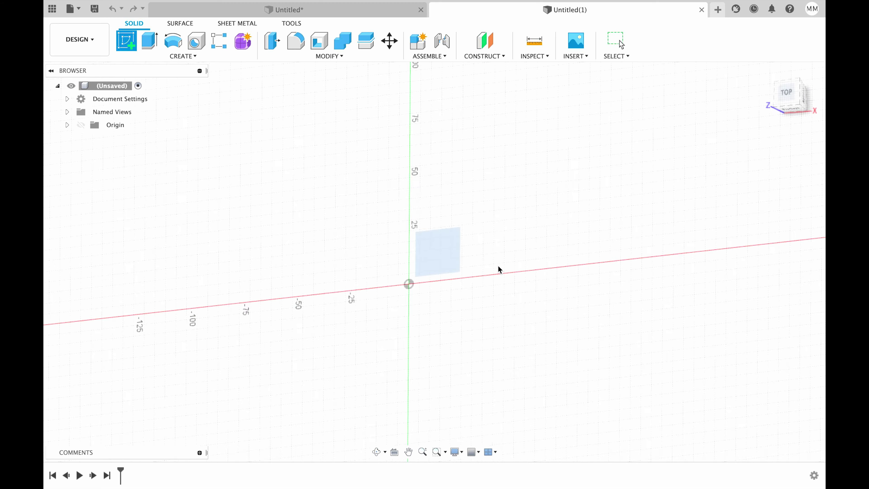
{"action": "key", "text": "c"}
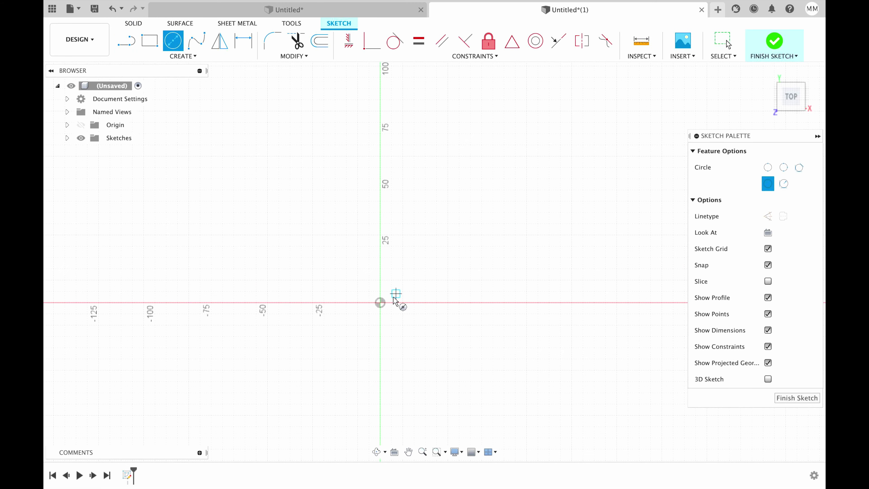
{"action": "left_click", "coordinate": [379, 302]}
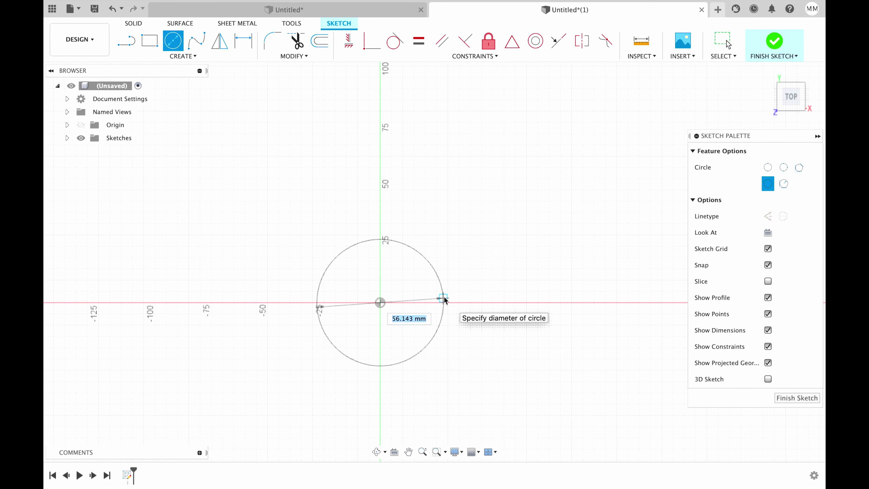
{"action": "type", "text": "80"}
{"action": "key", "text": "Tab"}
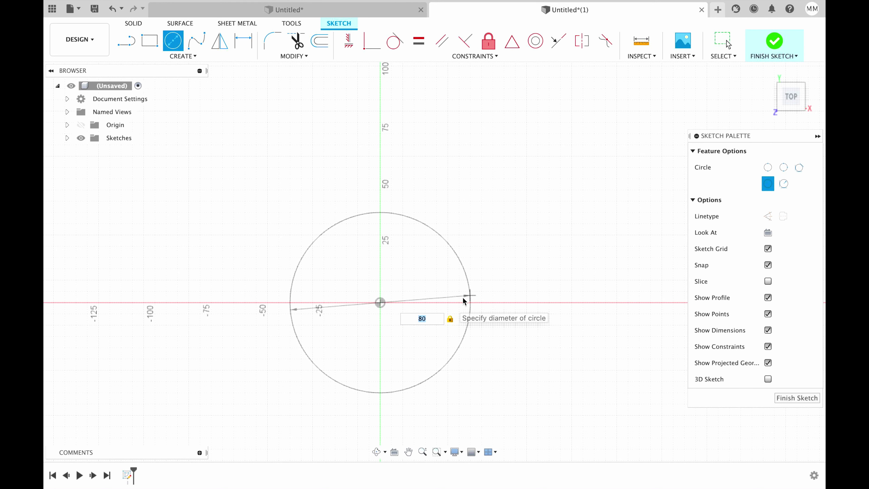
{"action": "key", "text": "Return"}
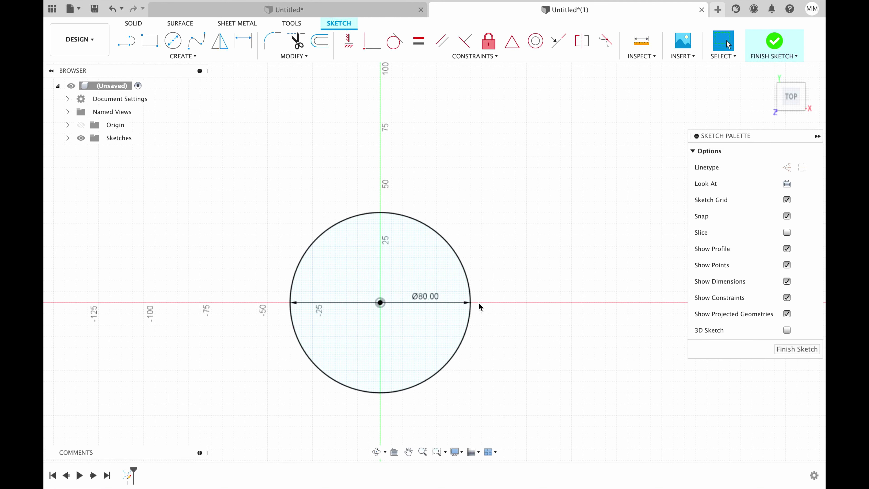
{"action": "left_click", "coordinate": [774, 40]}
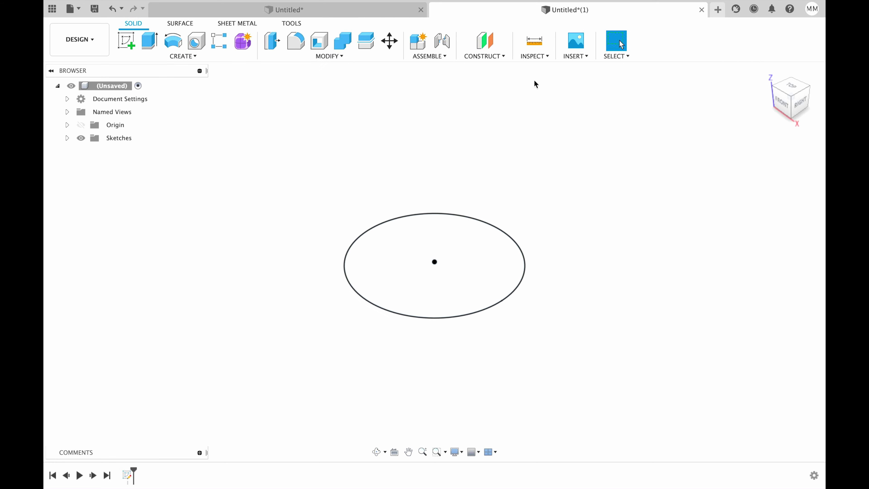
Step: Add an offset construction plane 80 mm above the base circle
{"action": "left_click", "coordinate": [484, 40]}
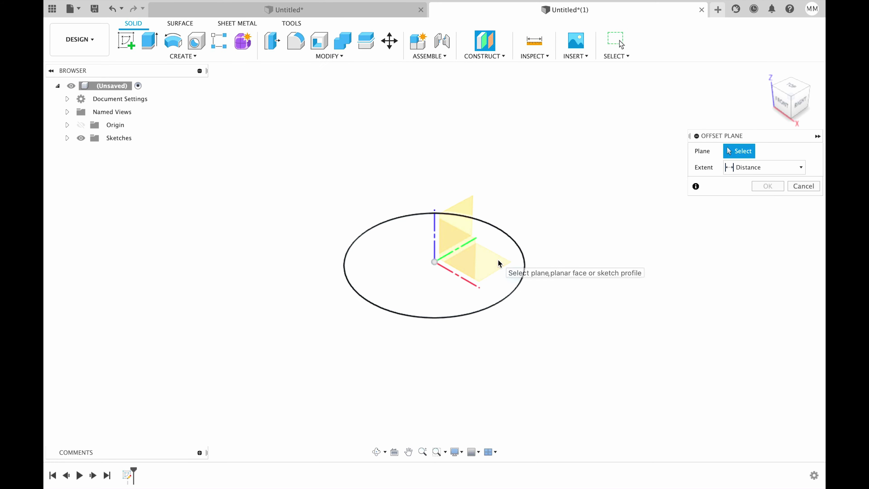
{"action": "left_click", "coordinate": [507, 252]}
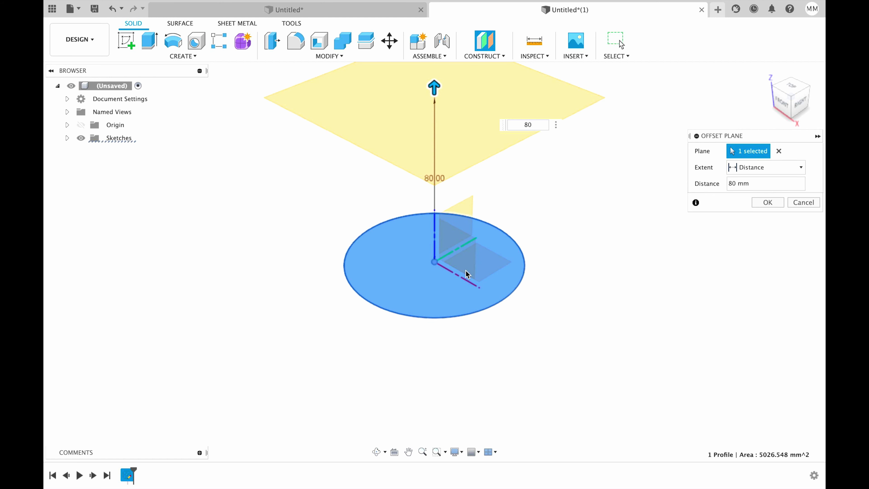
{"action": "left_click", "coordinate": [770, 202]}
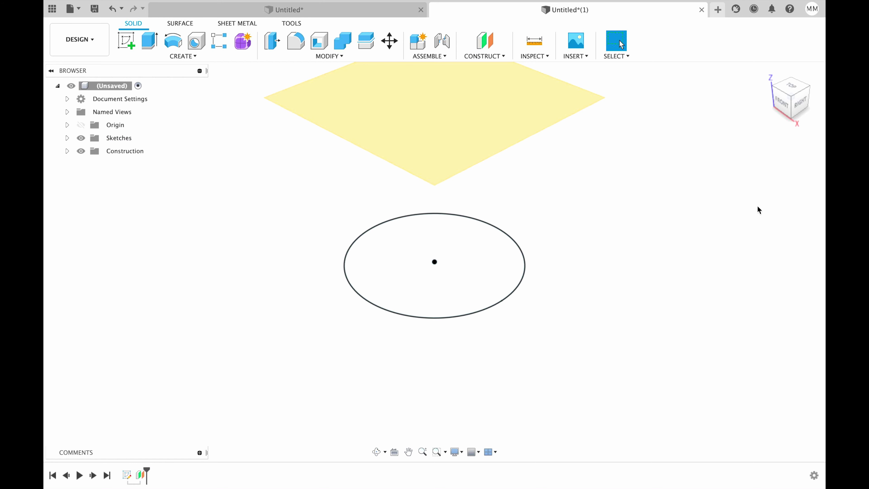
{"action": "key", "text": "F6"}
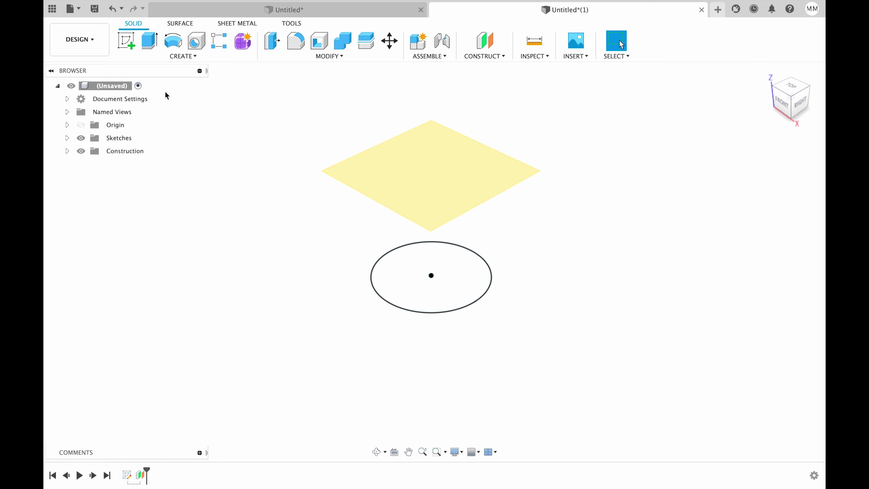
{"action": "left_click", "coordinate": [129, 46]}
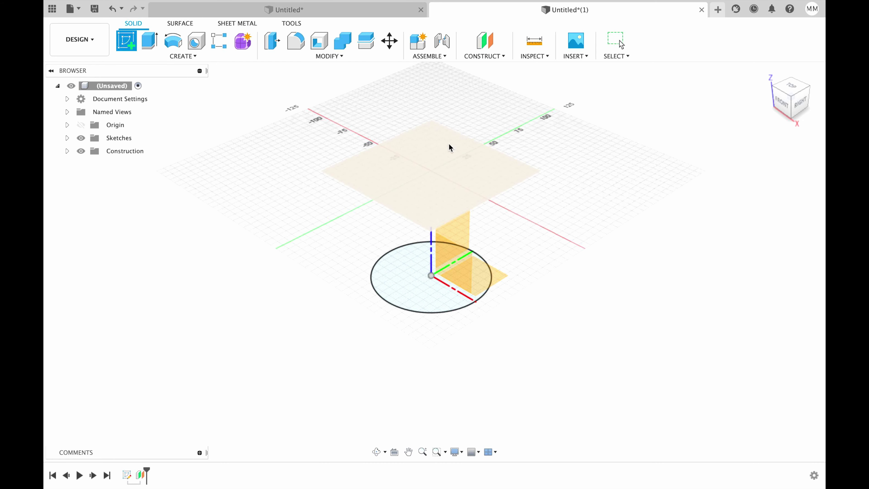
Step: On the 80 mm plane, draw a closed 14-point fit-point spline loop around the circle
{"action": "left_click", "coordinate": [409, 176]}
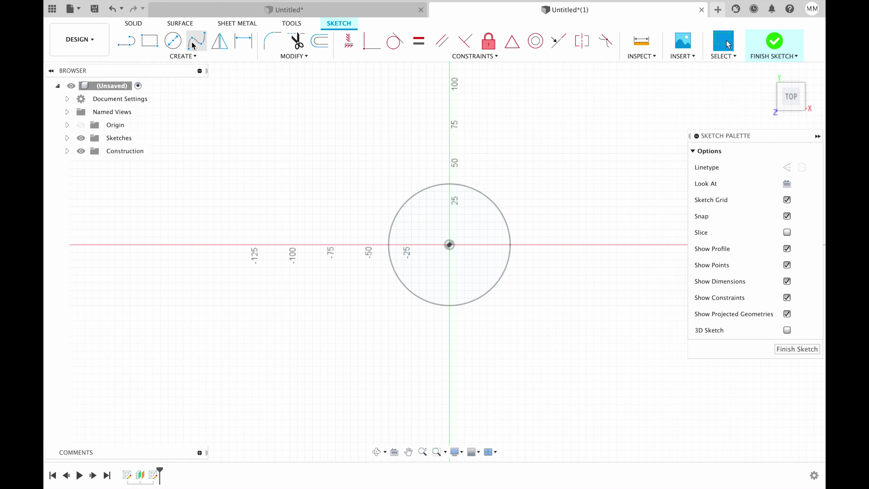
{"action": "left_click", "coordinate": [193, 45]}
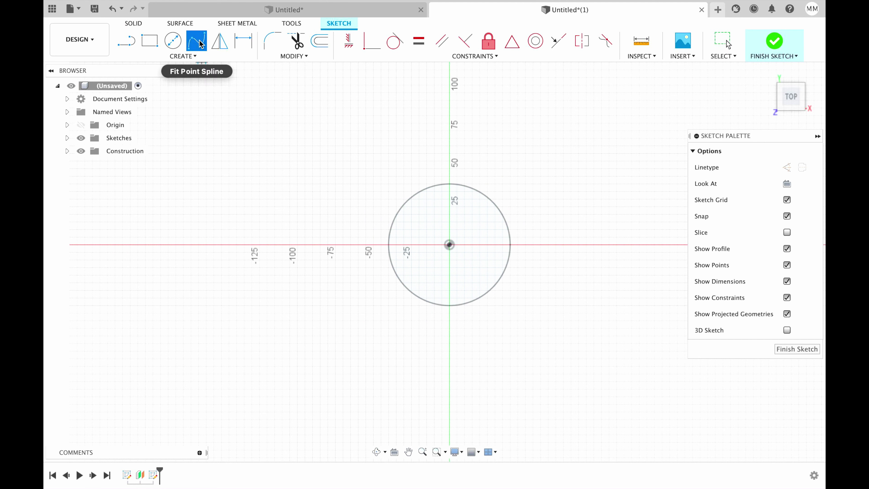
{"action": "left_click", "coordinate": [416, 175]}
{"action": "left_click", "coordinate": [449, 190]}
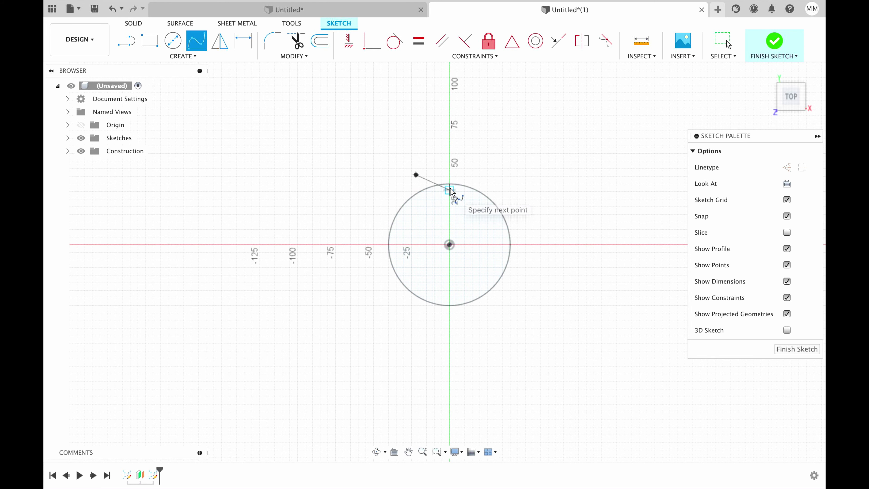
{"action": "left_click", "coordinate": [469, 175]}
{"action": "left_click", "coordinate": [495, 175]}
{"action": "left_click", "coordinate": [502, 207]}
{"action": "left_click", "coordinate": [527, 224]}
{"action": "left_click", "coordinate": [539, 262]}
{"action": "left_click", "coordinate": [513, 280]}
{"action": "left_click", "coordinate": [496, 302]}
{"action": "left_click", "coordinate": [445, 320]}
{"action": "left_click", "coordinate": [397, 300]}
{"action": "left_click", "coordinate": [360, 287]}
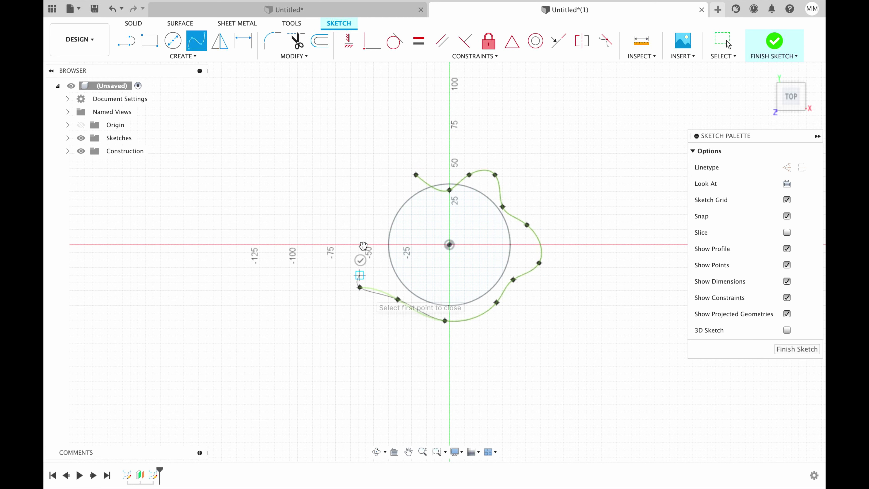
{"action": "left_click", "coordinate": [370, 232]}
{"action": "left_click", "coordinate": [376, 194]}
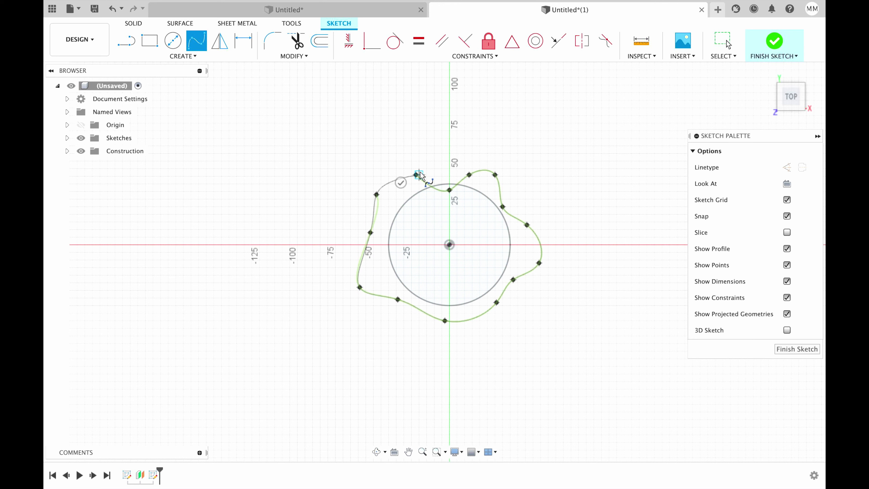
{"action": "left_click", "coordinate": [416, 174]}
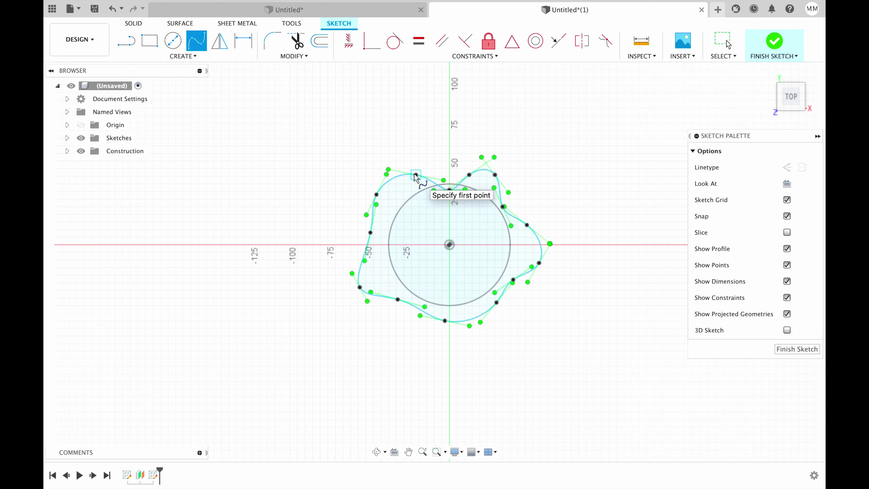
{"action": "key", "text": "Escape"}
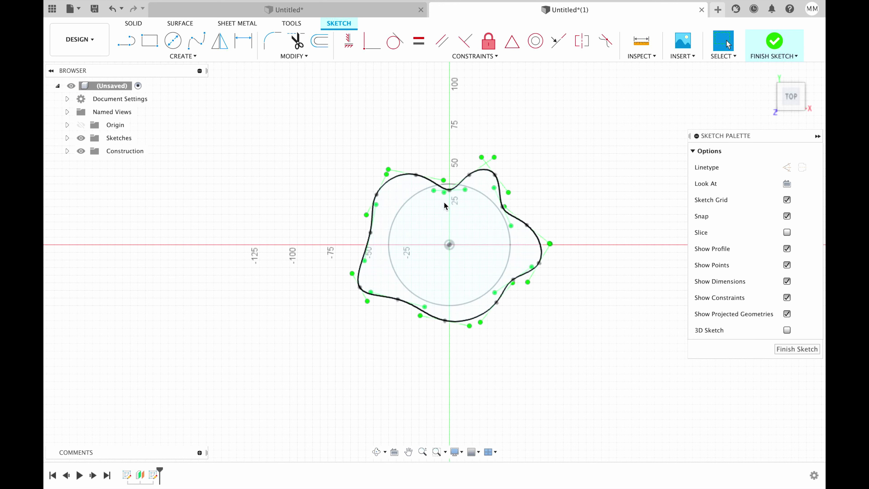
Step: Reshape the top and left of the spline outline by moving fit points and tangents
{"action": "left_click_drag", "start_coordinate": [449, 191], "coordinate": [385, 198]}
{"action": "left_click_drag", "start_coordinate": [359, 287], "coordinate": [370, 281]}
{"action": "left_click", "coordinate": [398, 299]}
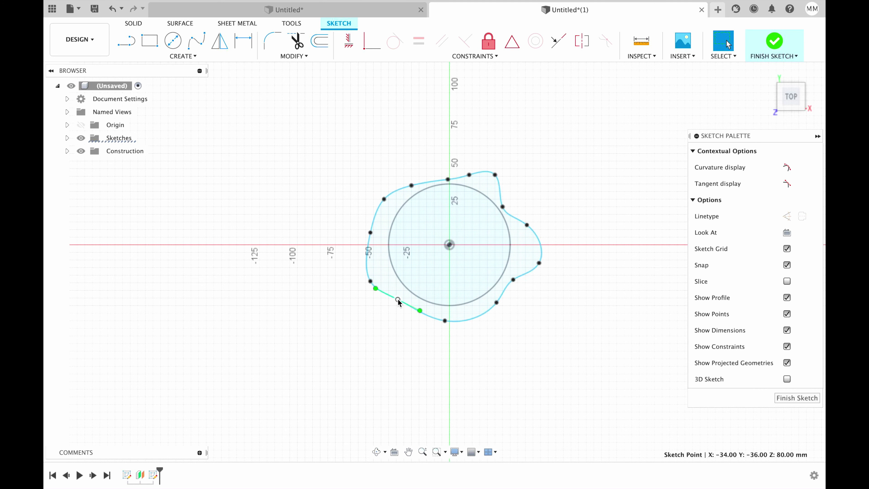
{"action": "left_click", "coordinate": [420, 311]}
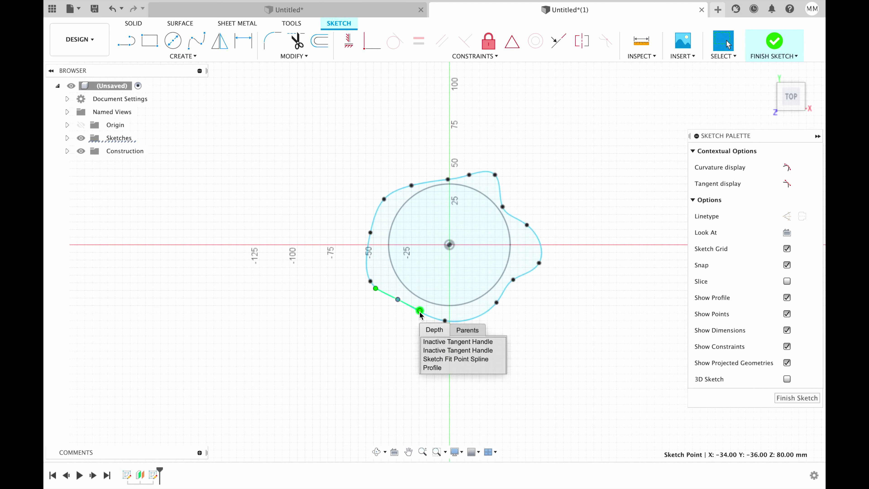
{"action": "left_click", "coordinate": [393, 330]}
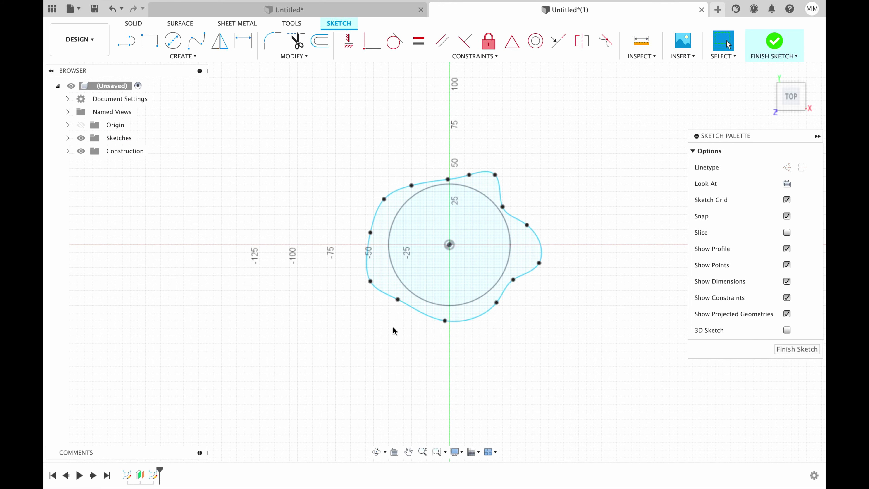
{"action": "left_click", "coordinate": [398, 299]}
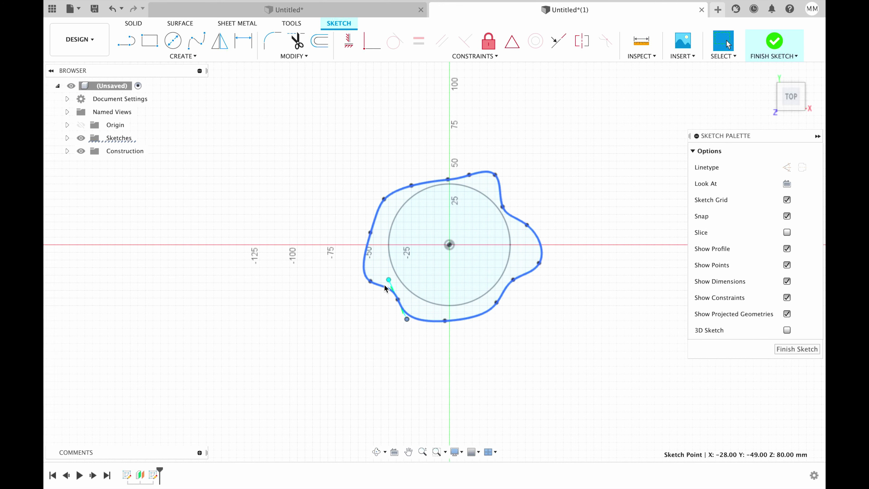
{"action": "left_click", "coordinate": [370, 232]}
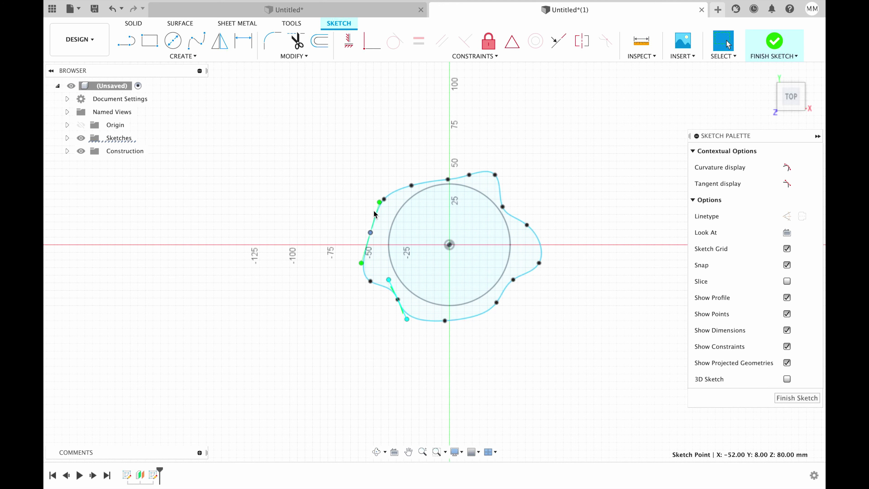
{"action": "left_click_drag", "start_coordinate": [380, 208], "coordinate": [426, 160]}
Step: Sharpen the right and bottom sections of the outline, then finish the sketch
{"action": "left_click", "coordinate": [502, 207]}
{"action": "left_click_drag", "start_coordinate": [507, 195], "coordinate": [502, 190]}
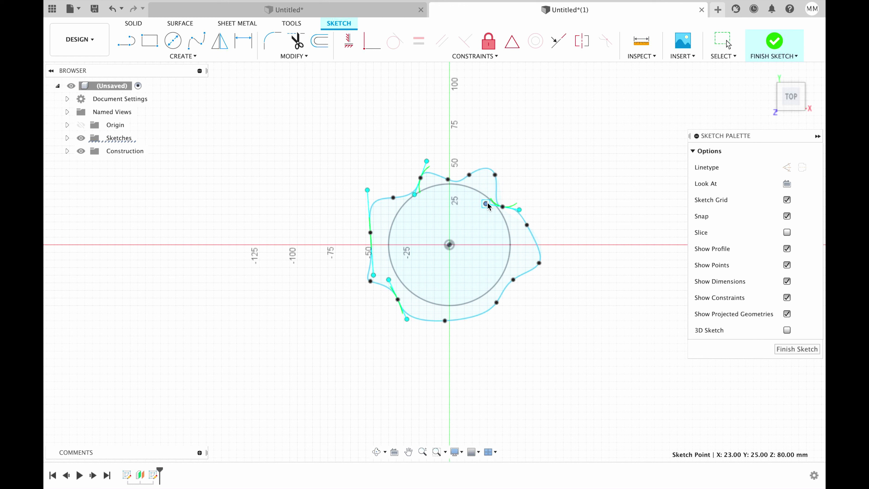
{"action": "mouse_move", "coordinate": [538, 265]}
{"action": "left_mouse_down"}
{"action": "mouse_move", "coordinate": [540, 241]}
{"action": "mouse_move", "coordinate": [527, 253]}
{"action": "left_mouse_up"}
{"action": "left_click", "coordinate": [444, 320]}
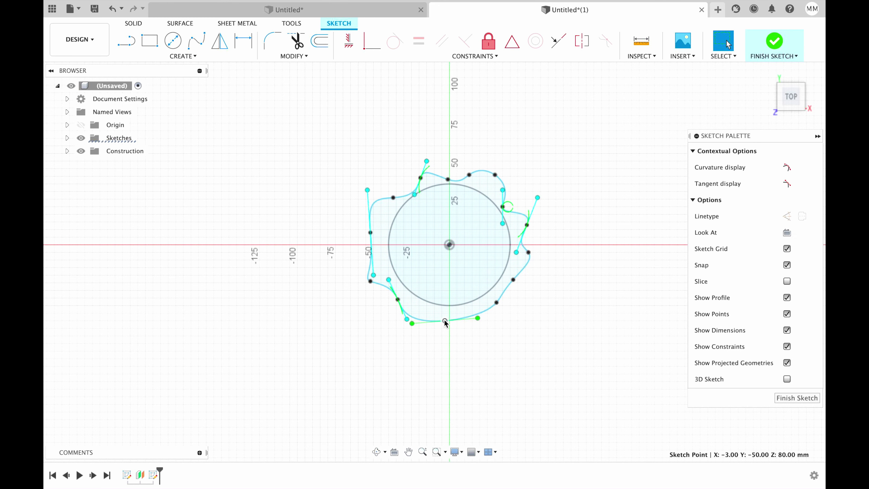
{"action": "left_click_drag", "start_coordinate": [478, 319], "coordinate": [479, 307]}
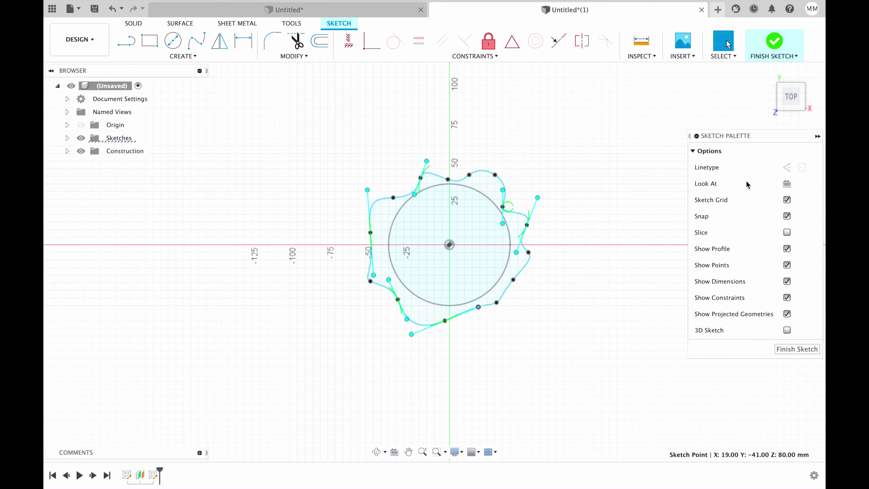
{"action": "left_click", "coordinate": [788, 349]}
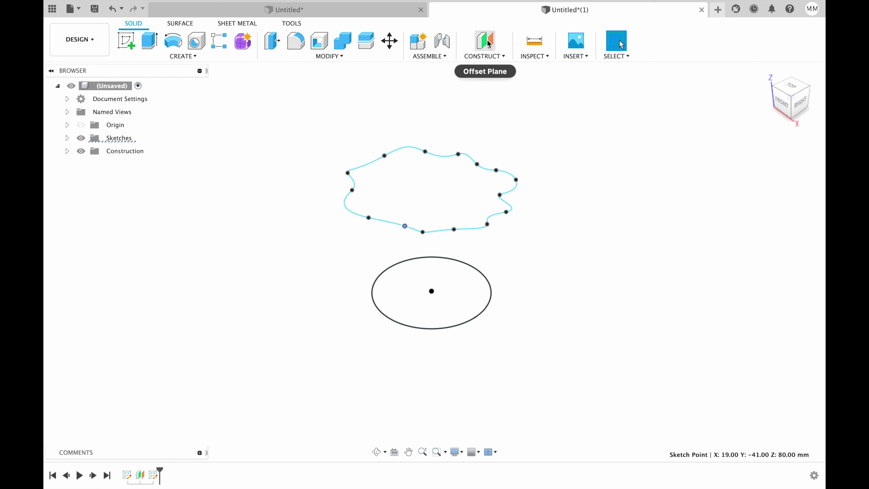
Step: Create an offset plane 160 mm above the XY ground plane
{"action": "left_click", "coordinate": [490, 49]}
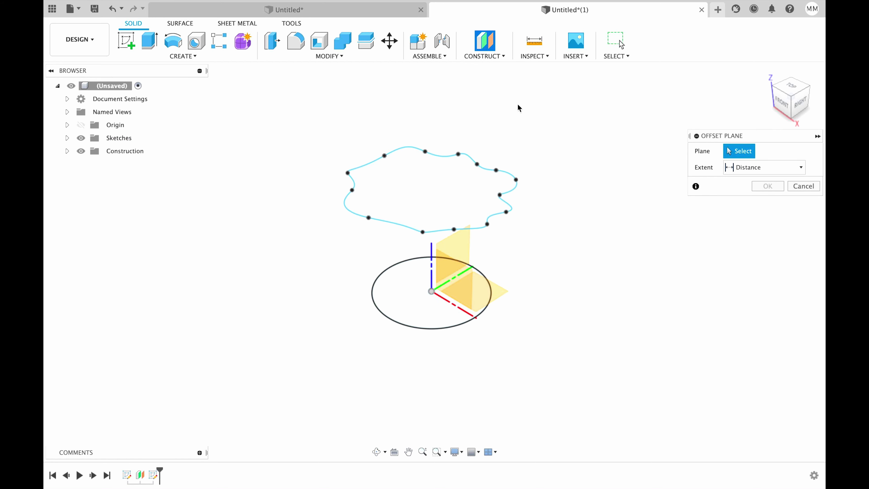
{"action": "left_click", "coordinate": [498, 291]}
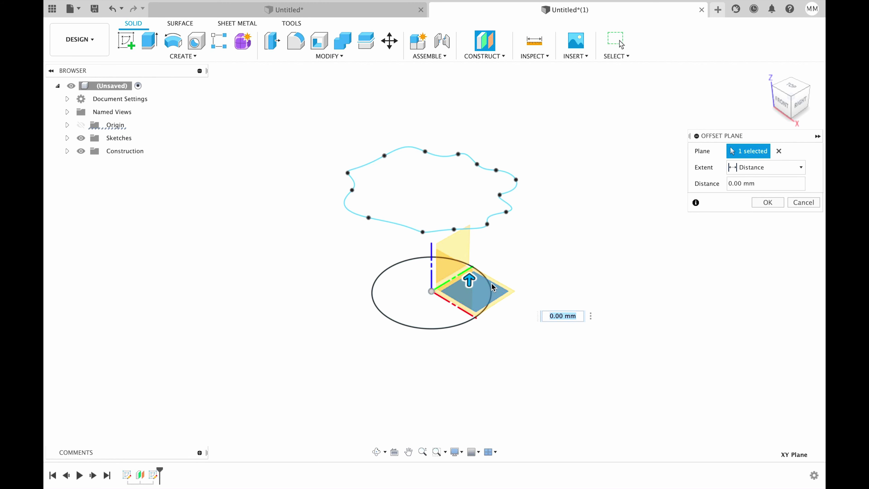
{"action": "type", "text": "160"}
{"action": "key", "text": "Return"}
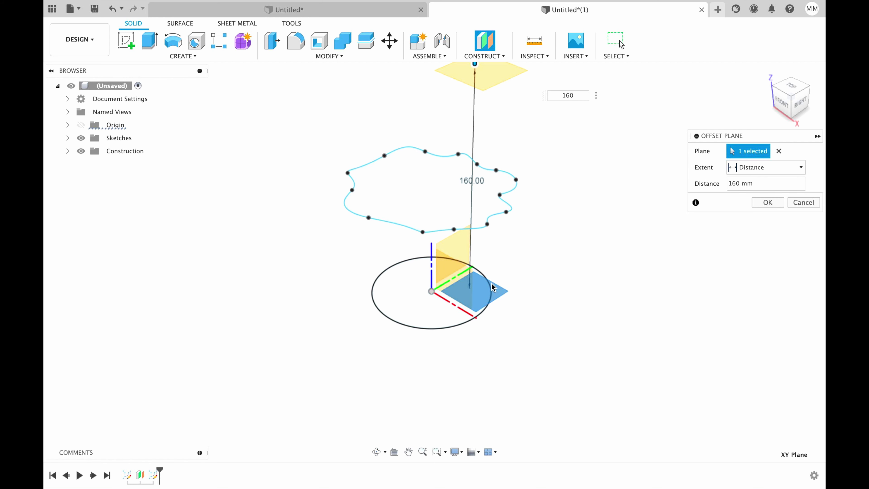
{"action": "left_click", "coordinate": [760, 203]}
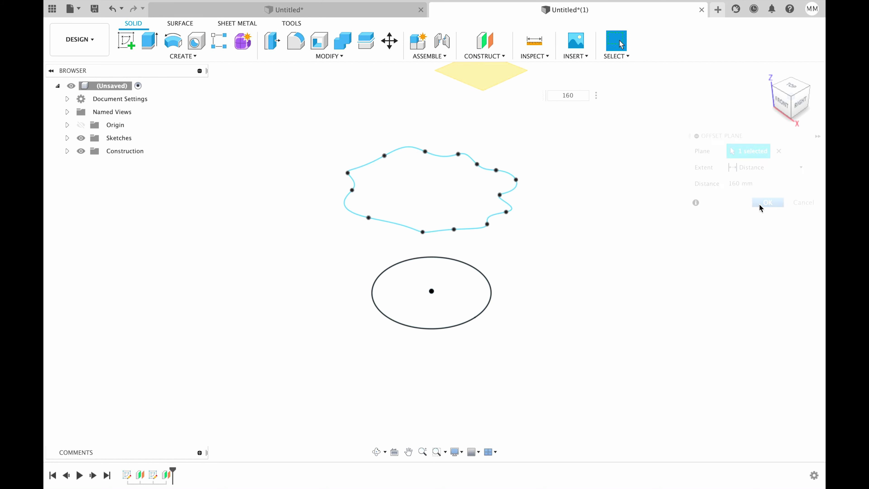
Step: Draw a closed, spiky fit-point spline star outline on the 160 mm offset plane
{"action": "left_click", "coordinate": [129, 44]}
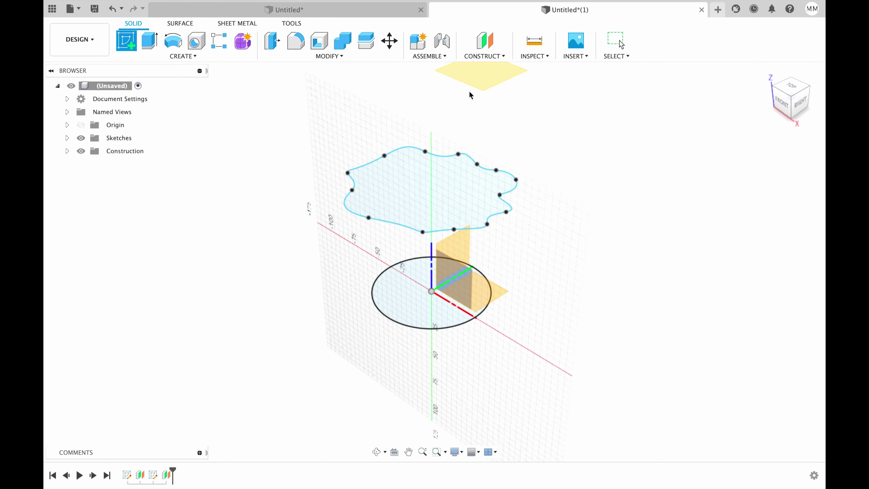
{"action": "left_click", "coordinate": [483, 81]}
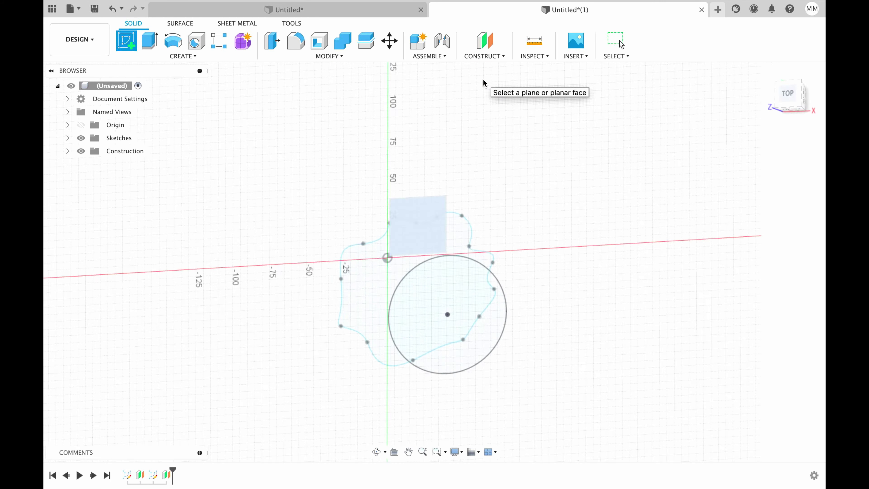
{"action": "left_click", "coordinate": [196, 41]}
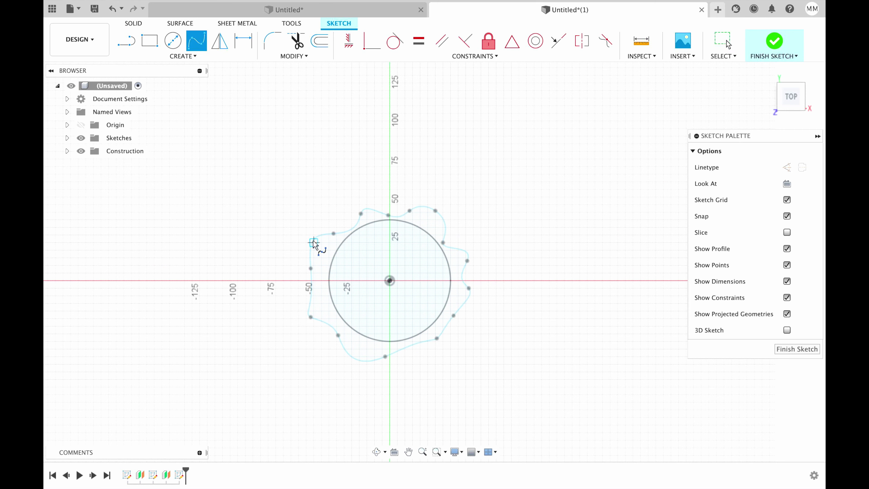
{"action": "left_click", "coordinate": [325, 254]}
{"action": "left_click", "coordinate": [324, 222]}
{"action": "left_click", "coordinate": [367, 234]}
{"action": "left_click", "coordinate": [383, 200]}
{"action": "left_click", "coordinate": [407, 223]}
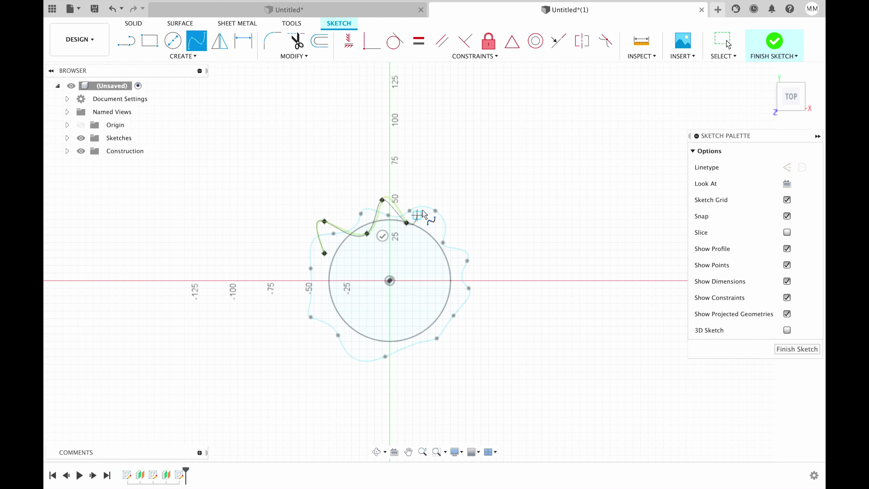
{"action": "left_click", "coordinate": [432, 199]}
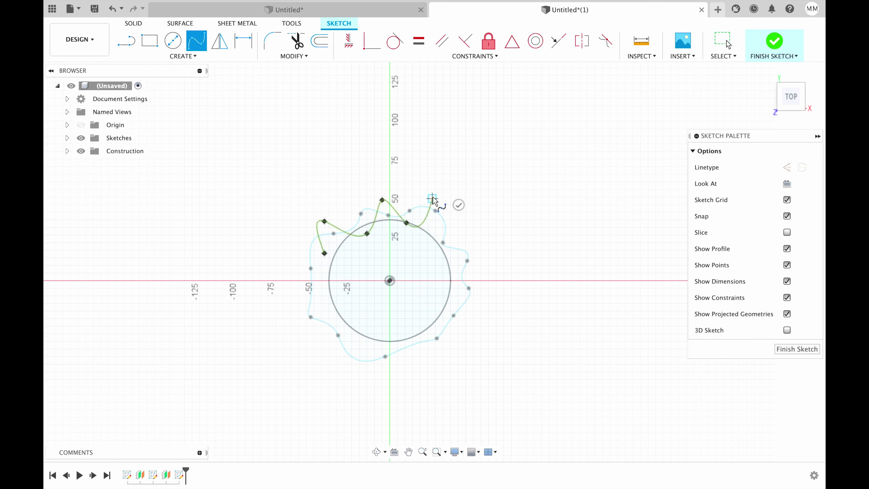
{"action": "left_click", "coordinate": [441, 235]}
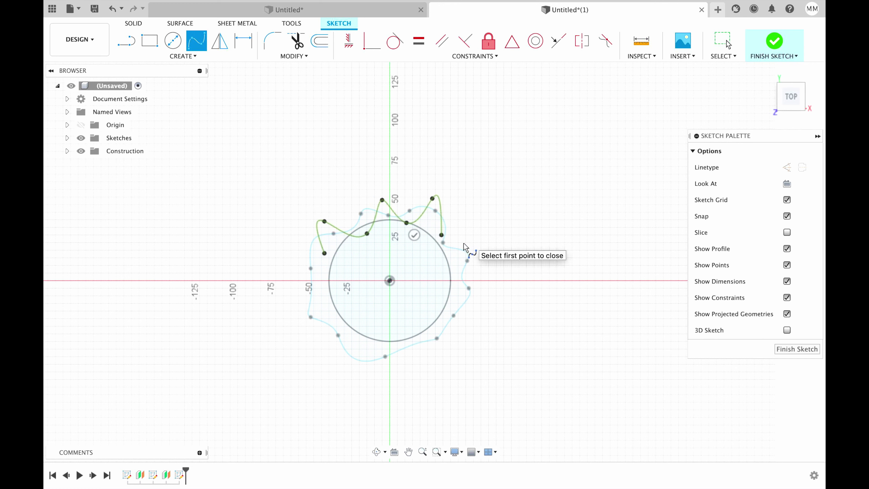
{"action": "left_click", "coordinate": [455, 261]}
{"action": "left_click", "coordinate": [491, 291]}
{"action": "left_click", "coordinate": [447, 312]}
{"action": "left_click", "coordinate": [443, 350]}
{"action": "left_click", "coordinate": [392, 347]}
{"action": "left_click", "coordinate": [342, 359]}
{"action": "left_click", "coordinate": [324, 312]}
{"action": "left_click", "coordinate": [297, 281]}
{"action": "left_click", "coordinate": [324, 253]}
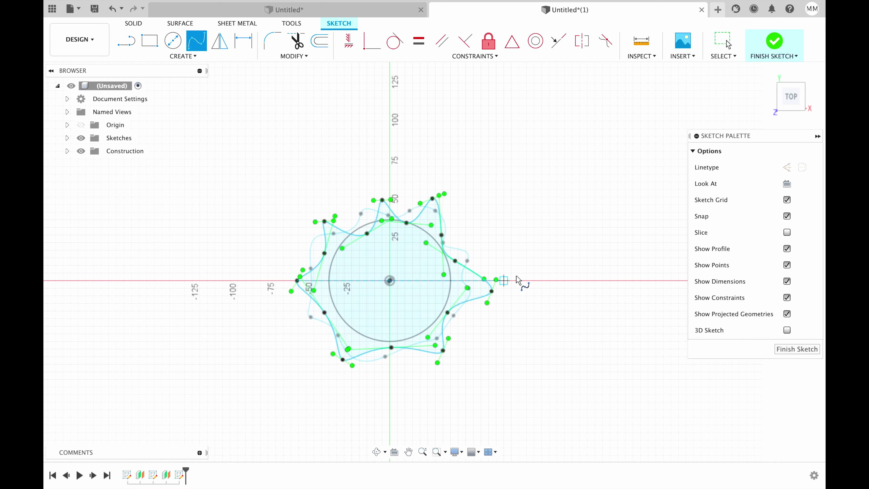
{"action": "key", "text": "Escape"}
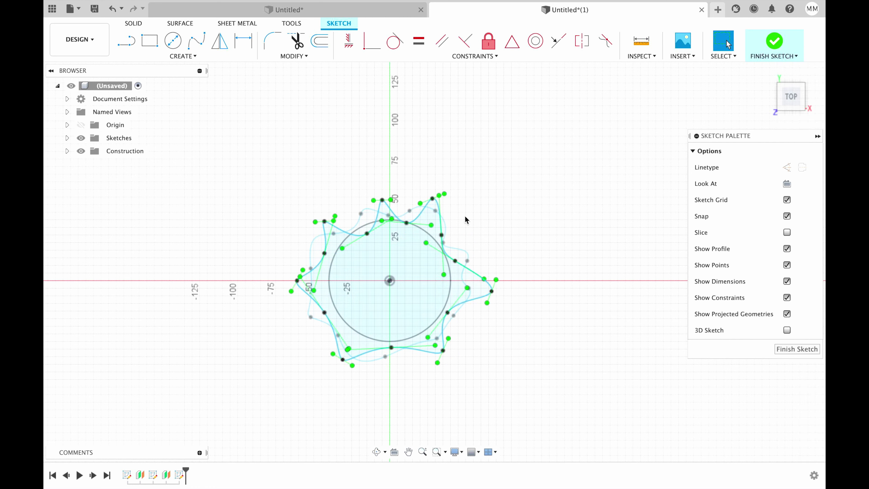
Step: Drag two star fit points outward to reshape the tips, then finish the sketch
{"action": "left_click_drag", "start_coordinate": [441, 236], "coordinate": [452, 241]}
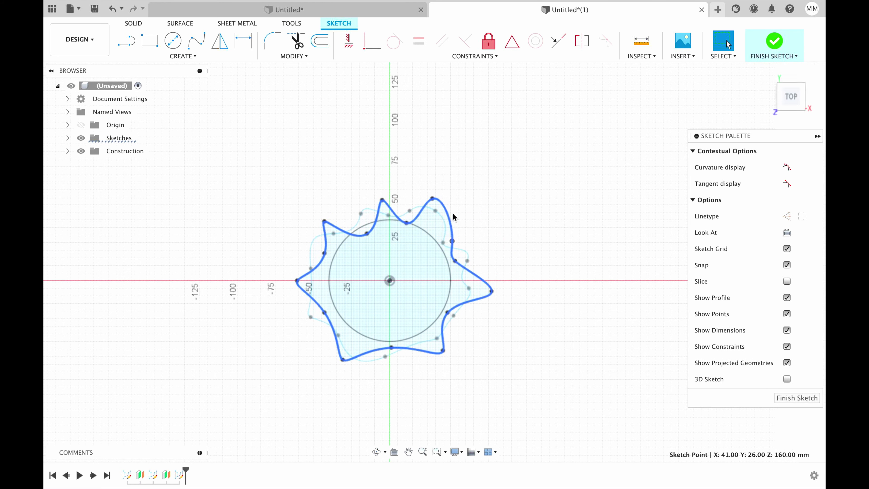
{"action": "left_click", "coordinate": [432, 198]}
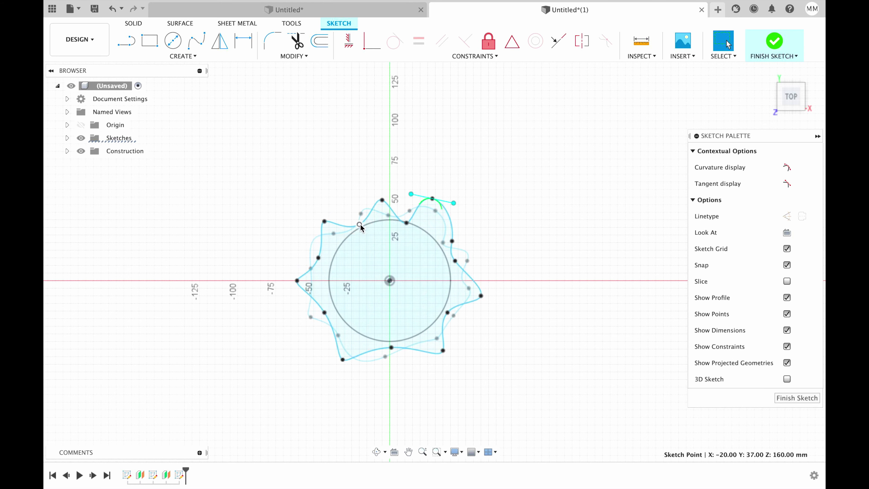
{"action": "mouse_move", "coordinate": [453, 202]}
{"action": "left_mouse_down"}
{"action": "mouse_move", "coordinate": [473, 202]}
{"action": "mouse_move", "coordinate": [457, 208]}
{"action": "left_mouse_up"}
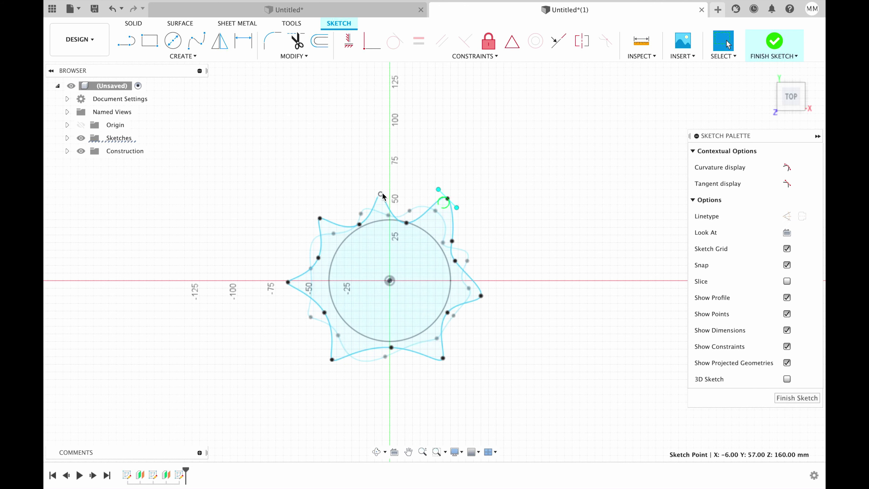
{"action": "left_click", "coordinate": [783, 398]}
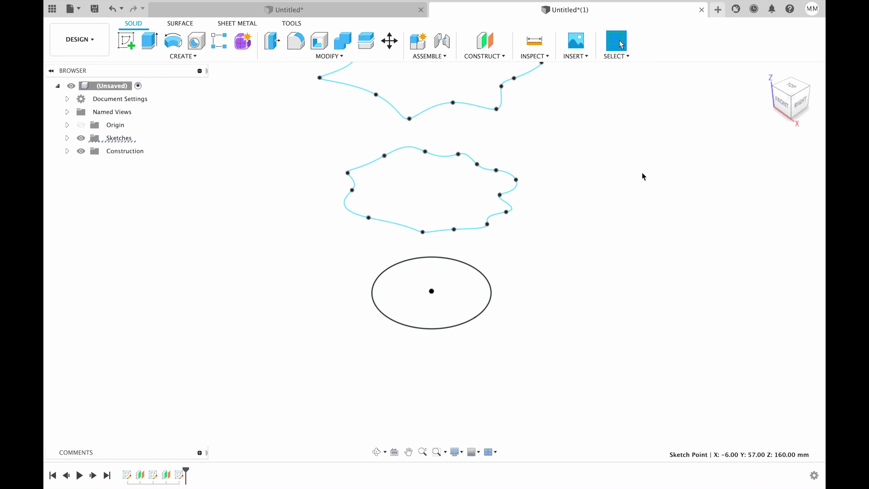
Step: Loft through the base circle, wavy sketch and star sketch as Profiles 1, 2 and 3
{"action": "left_click", "coordinate": [767, 73]}
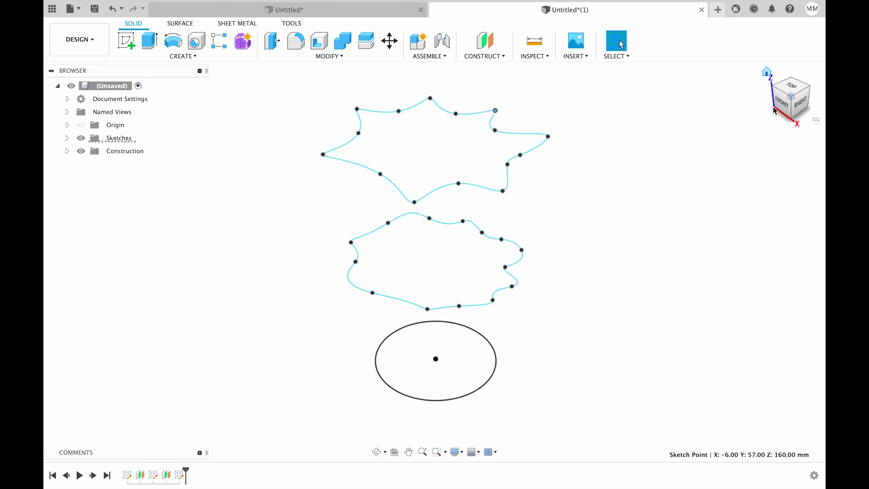
{"action": "left_click", "coordinate": [782, 109]}
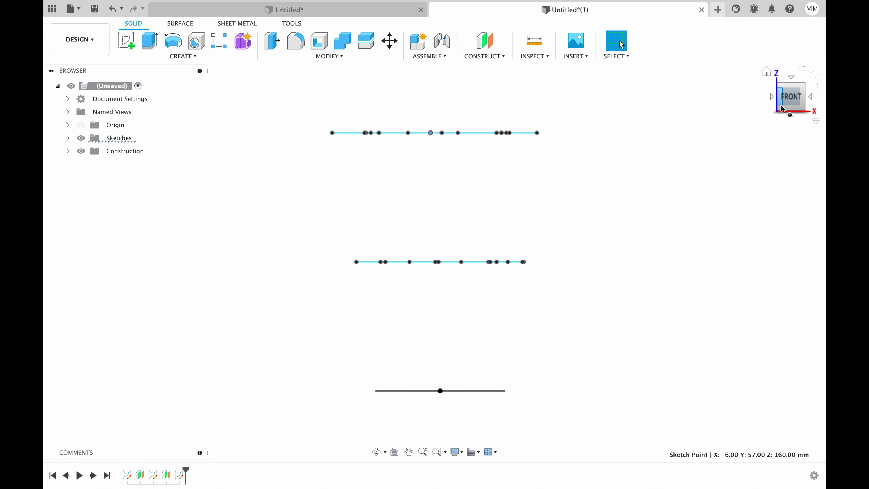
{"action": "left_click", "coordinate": [768, 73]}
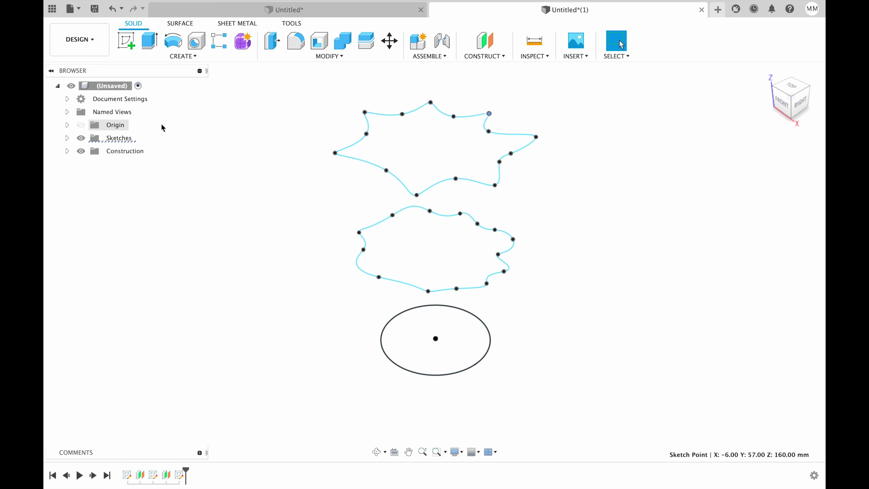
{"action": "left_click", "coordinate": [182, 57]}
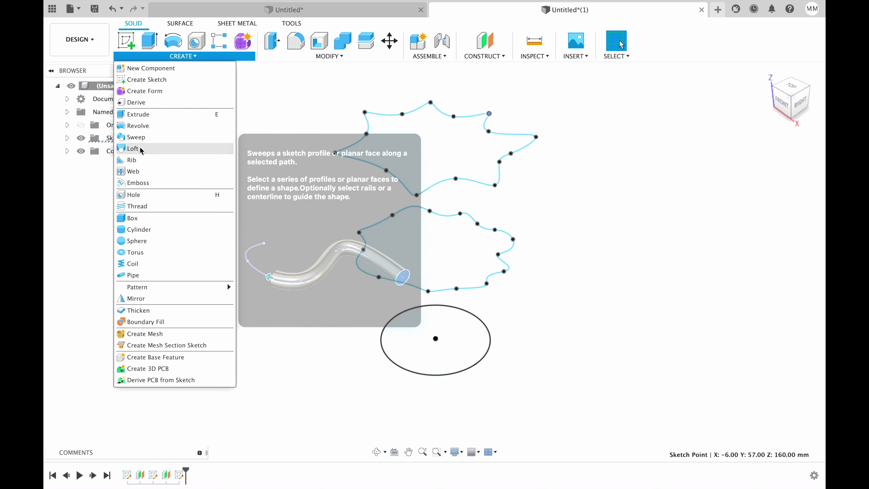
{"action": "left_click", "coordinate": [133, 148]}
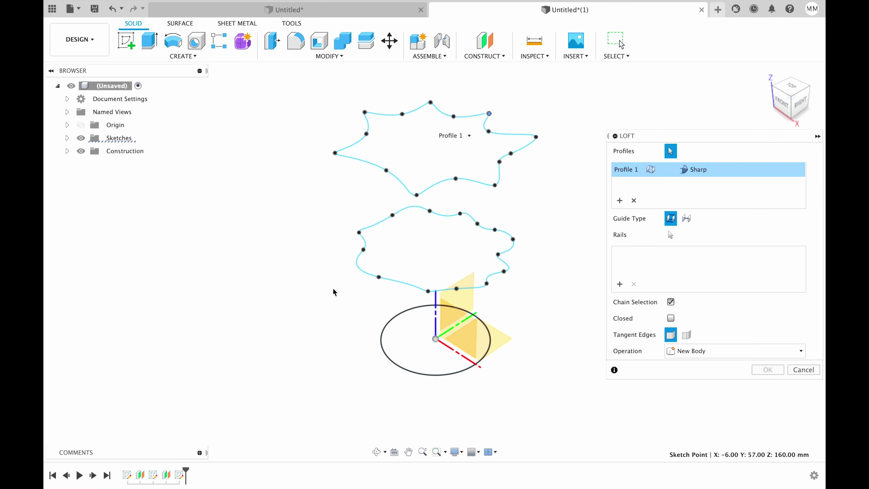
{"action": "left_click", "coordinate": [413, 350]}
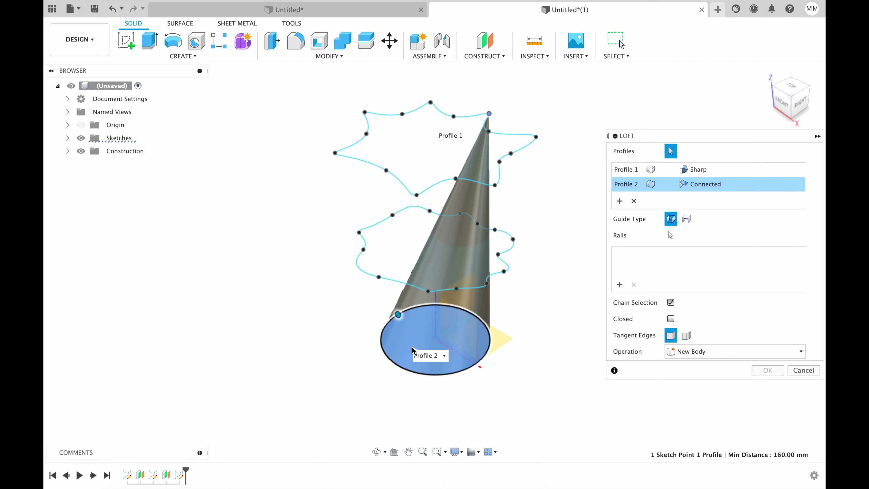
{"action": "left_click", "coordinate": [633, 200]}
{"action": "left_click", "coordinate": [633, 201]}
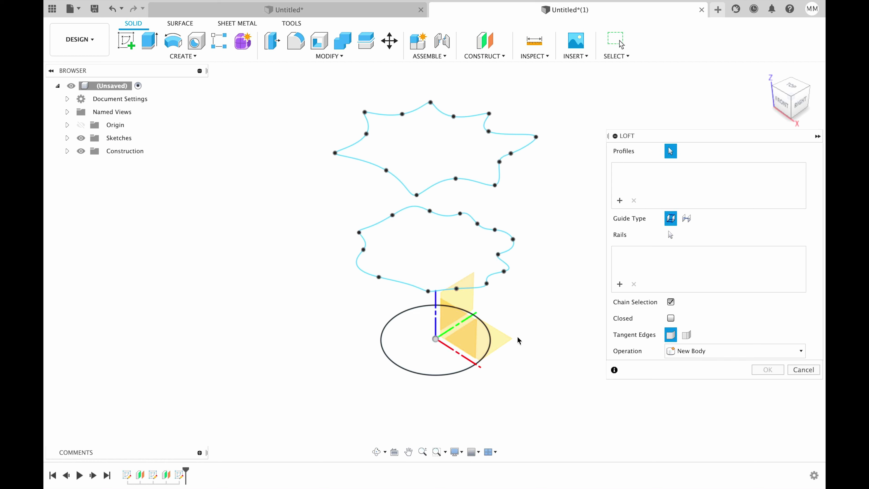
{"action": "left_click", "coordinate": [415, 341]}
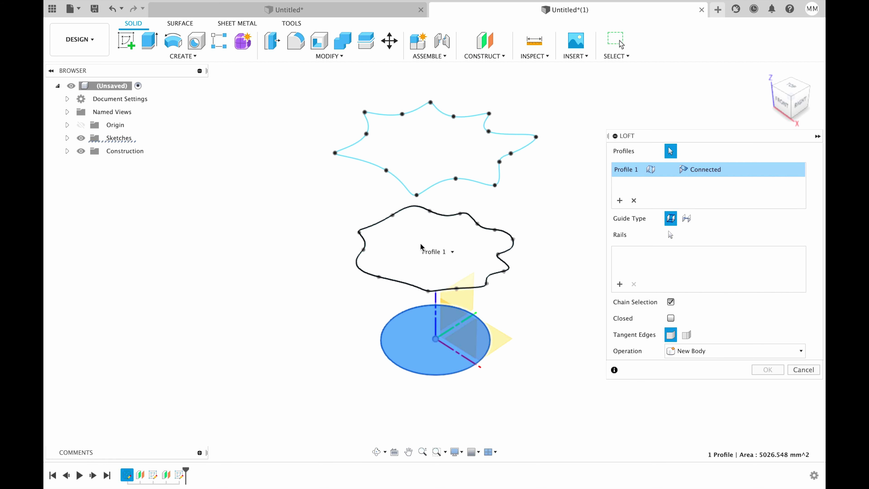
{"action": "left_click", "coordinate": [420, 244]}
{"action": "left_click", "coordinate": [427, 146]}
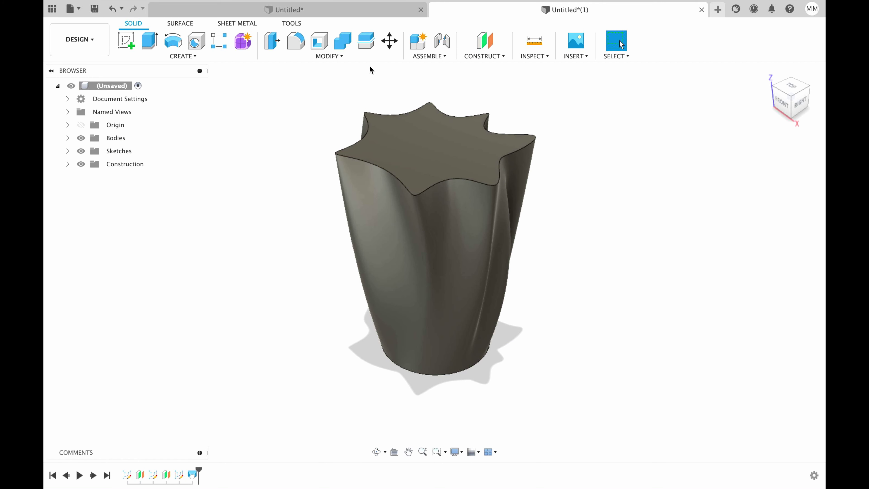
Step: Shell the lofted body 2 mm inward with the star top face removed, then return Home
{"action": "left_click", "coordinate": [318, 43]}
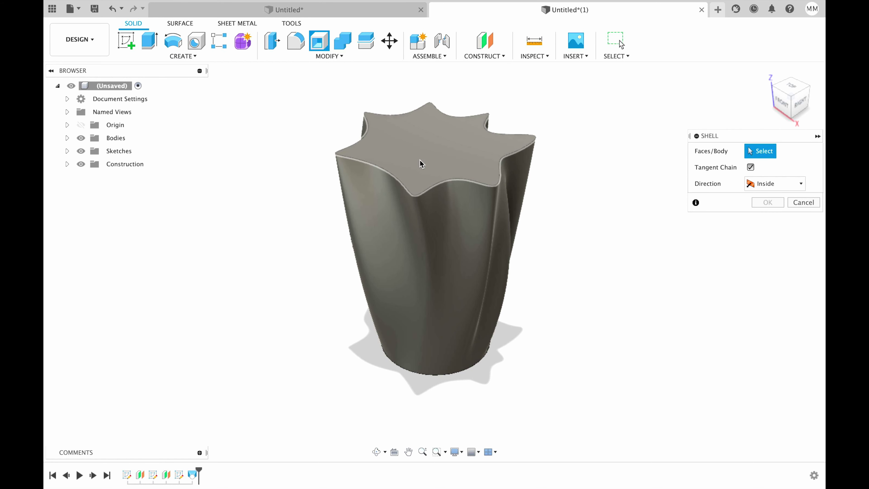
{"action": "left_click", "coordinate": [429, 148]}
{"action": "type", "text": "2"}
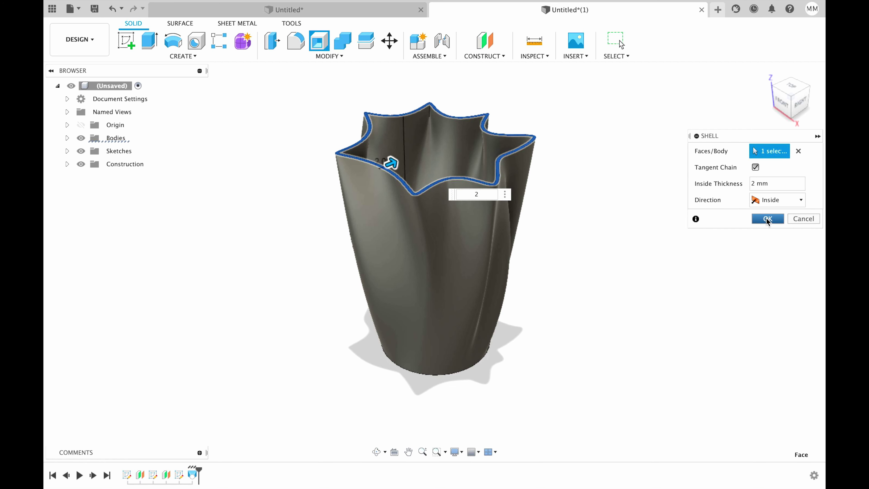
{"action": "left_click", "coordinate": [767, 219]}
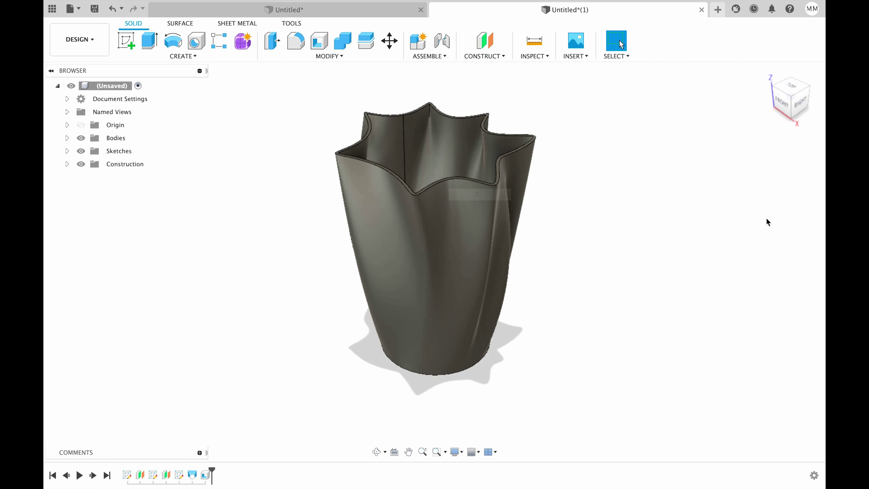
{"action": "mouse_move", "coordinate": [794, 88]}
{"action": "middle_mouse_down", "text": "shift"}
{"action": "mouse_move", "coordinate": [778, 136]}
{"action": "mouse_move", "coordinate": [794, 103]}
{"action": "middle_mouse_up", "text": "shift"}
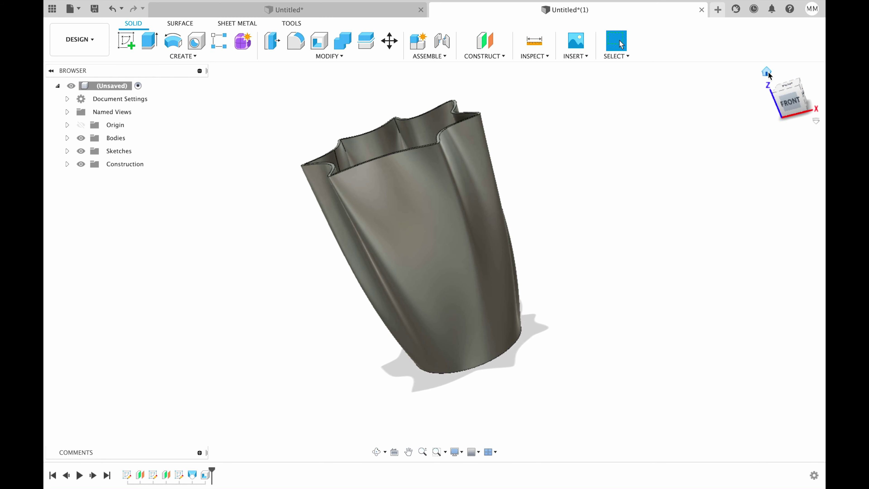
{"action": "left_click", "coordinate": [768, 74]}
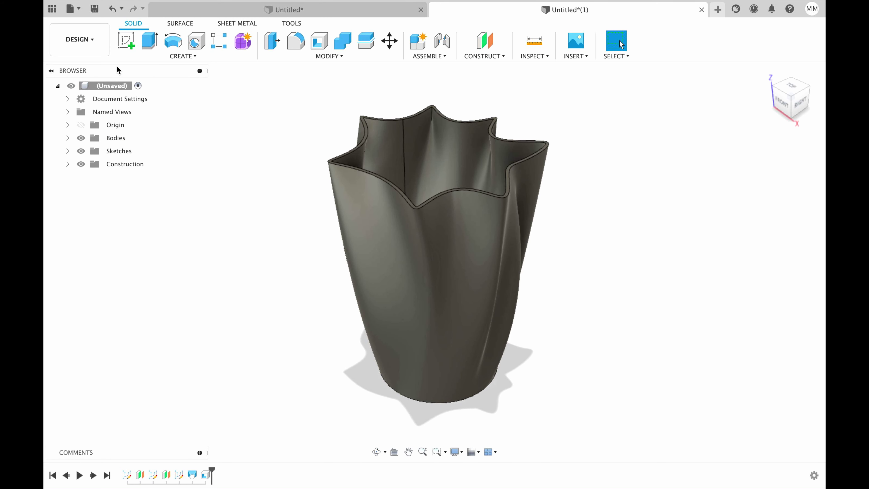
{"action": "left_click", "coordinate": [88, 43]}
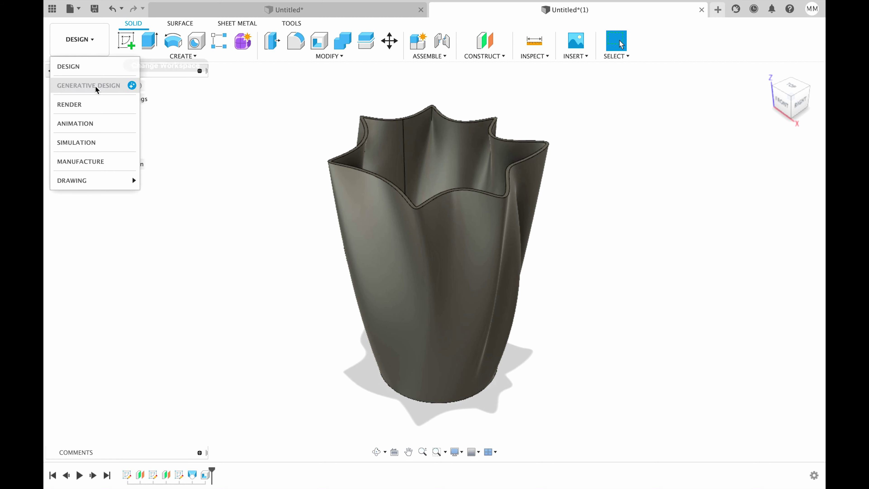
Step: Give the vase the Glass (Red) appearance in Render, then switch to the Untitled document
{"action": "left_click", "coordinate": [84, 104]}
{"action": "key", "text": "a"}
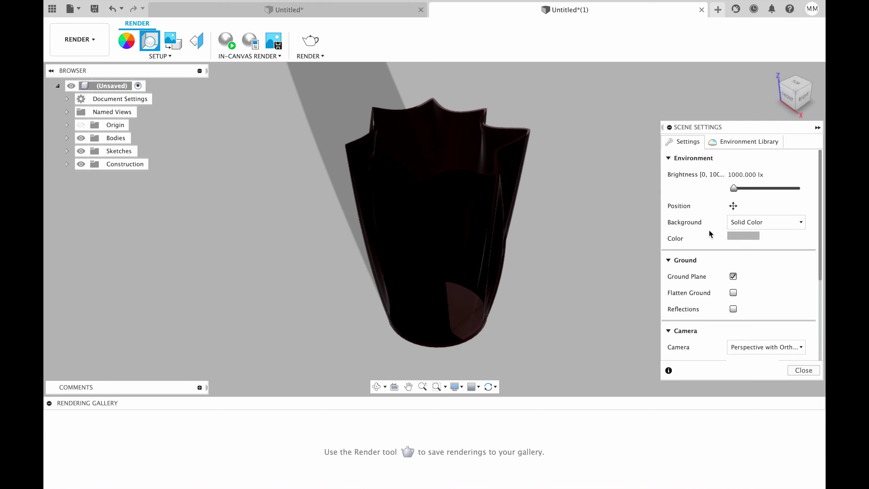
{"action": "scroll", "coordinate": [698, 192], "scroll_direction": "down", "scroll_amount": 5}
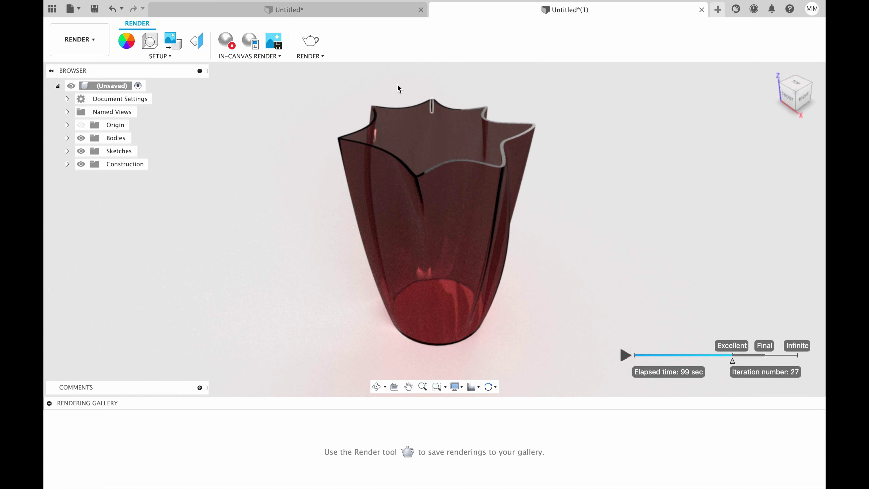
{"action": "left_click", "coordinate": [355, 15]}
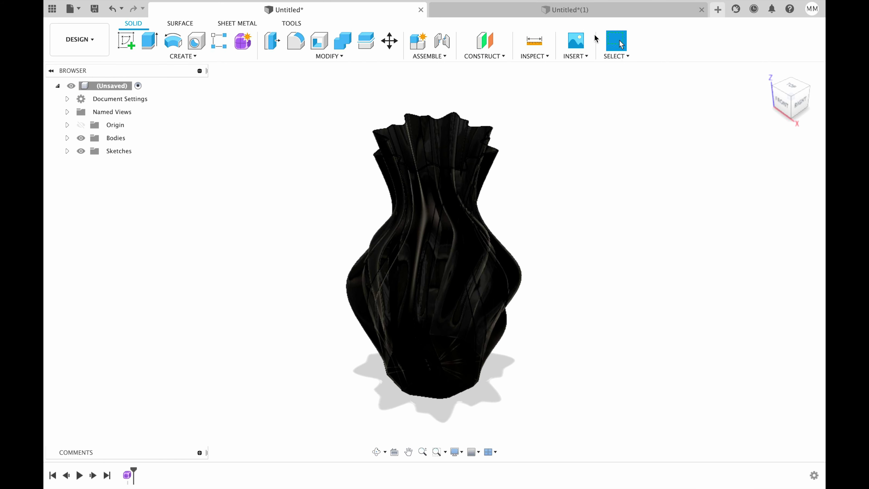
Step: Switch back to the Untitled(1) document showing the red glass star vase
{"action": "left_click", "coordinate": [581, 11]}
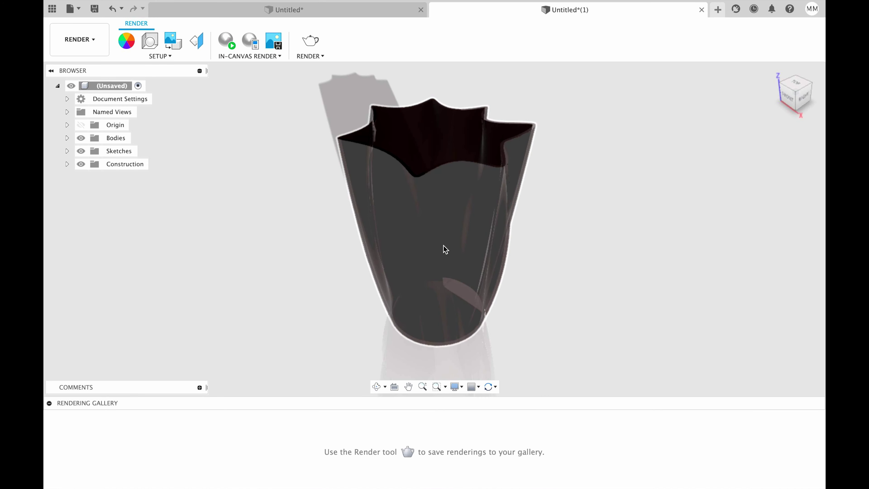